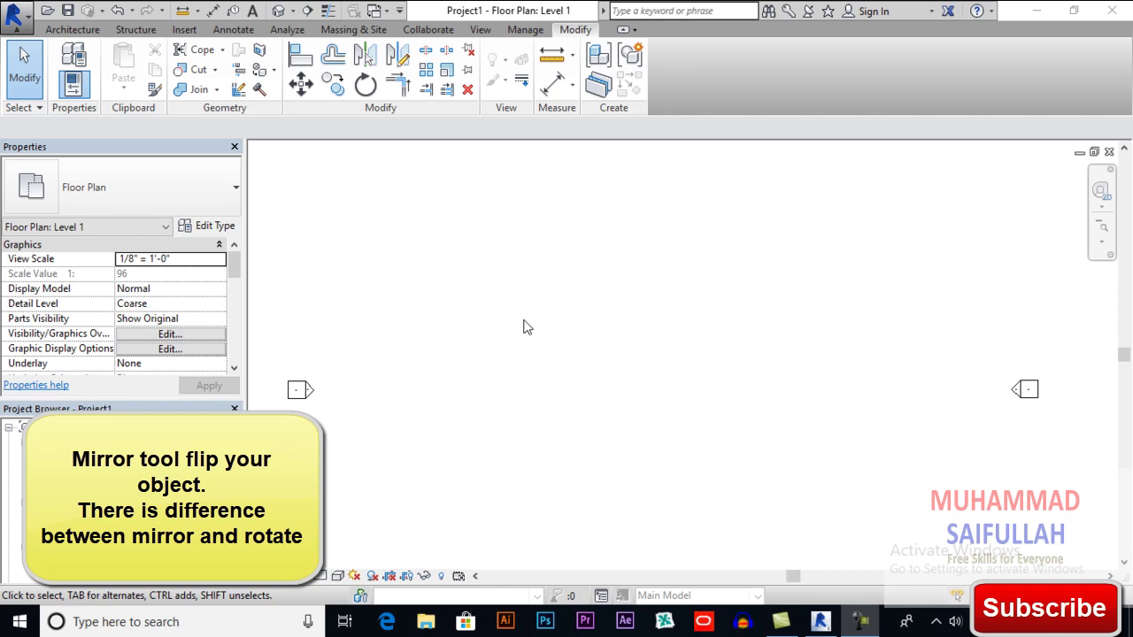
Step: Draw a Generic - 8" wall as a sloping segment turning down into a vertical segment
scroll(528, 327, "up", 5)
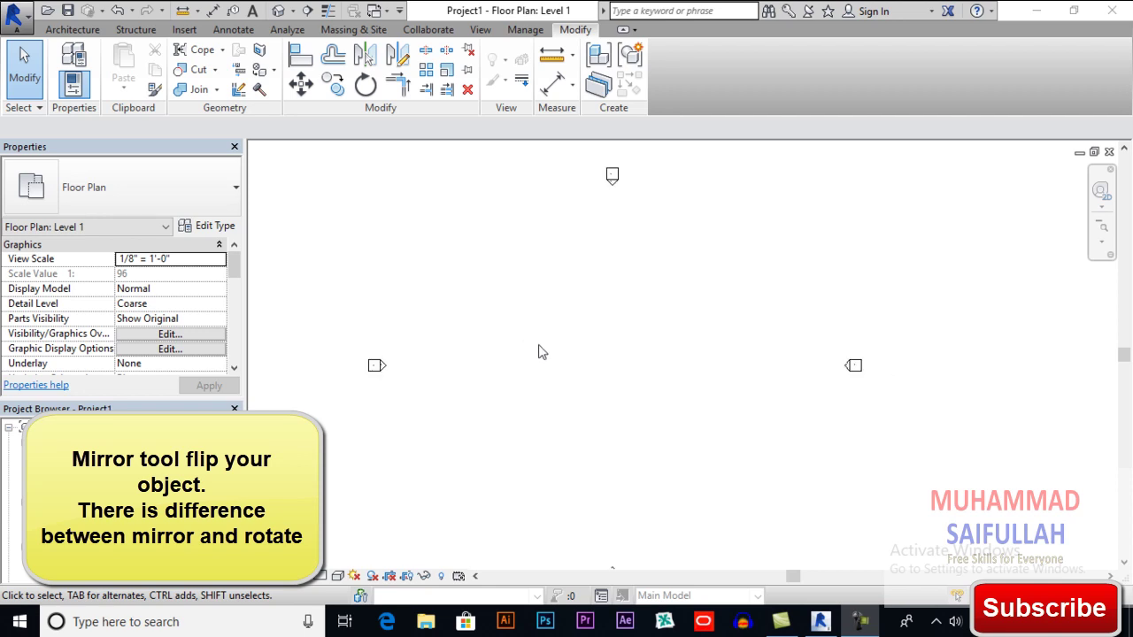
middle_click_drag(599, 357, 610, 344)
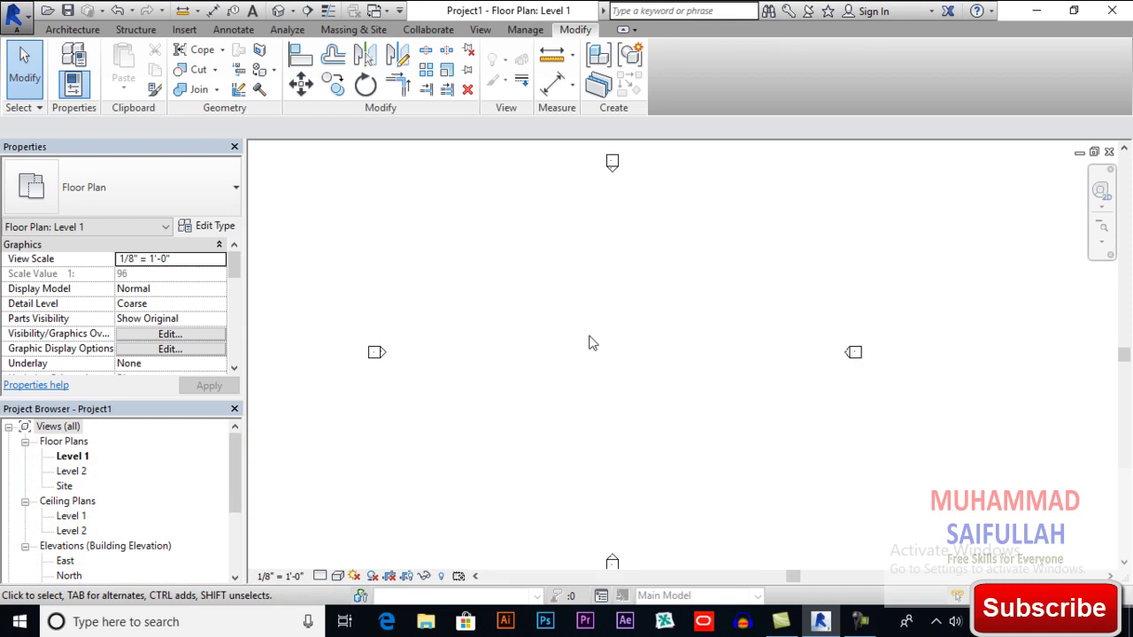
left_click(73, 30)
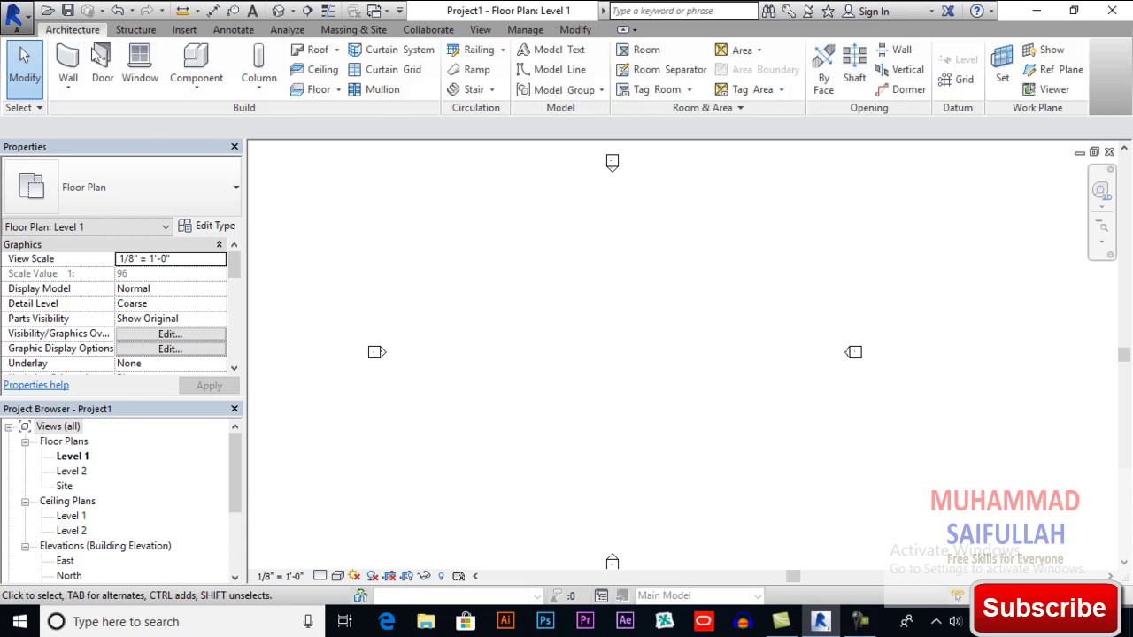
left_click(68, 89)
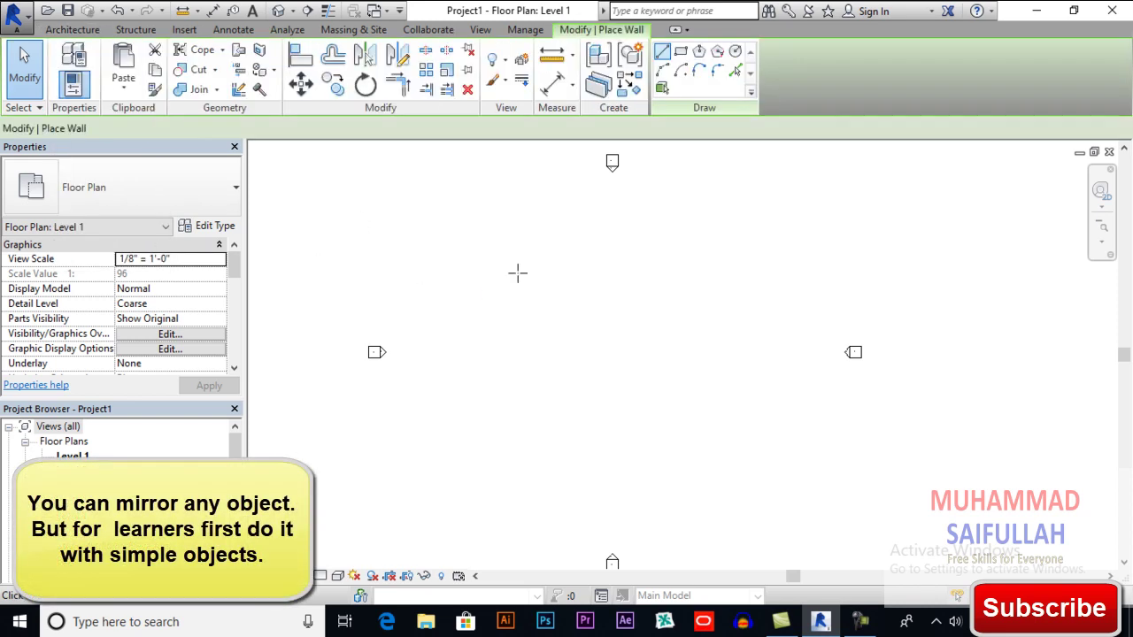
left_click(476, 281)
left_click(540, 303)
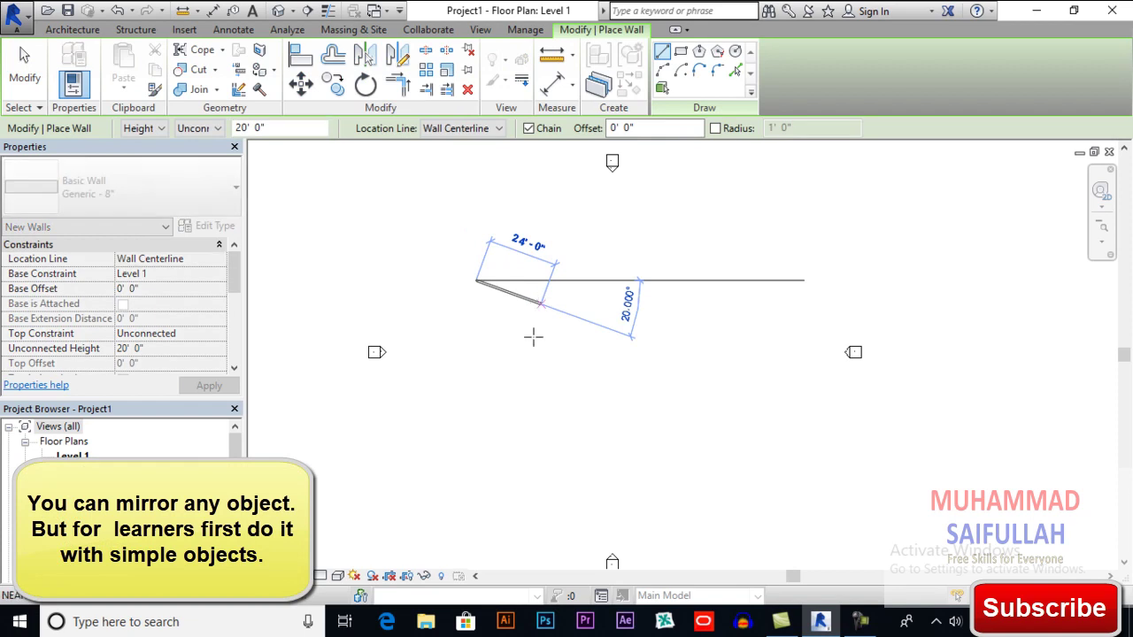
left_click(541, 385)
key("Escape")
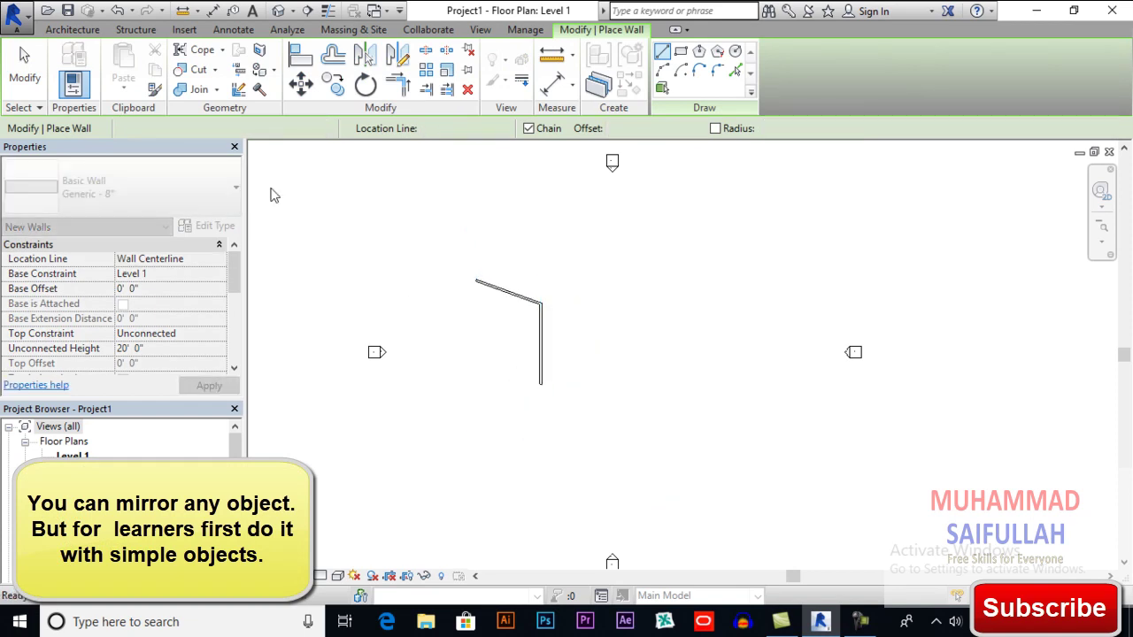
left_click(31, 78)
Step: Select both segments of the bent wall to check them, then deselect and reposition the plan
scroll(567, 341, "up", 3)
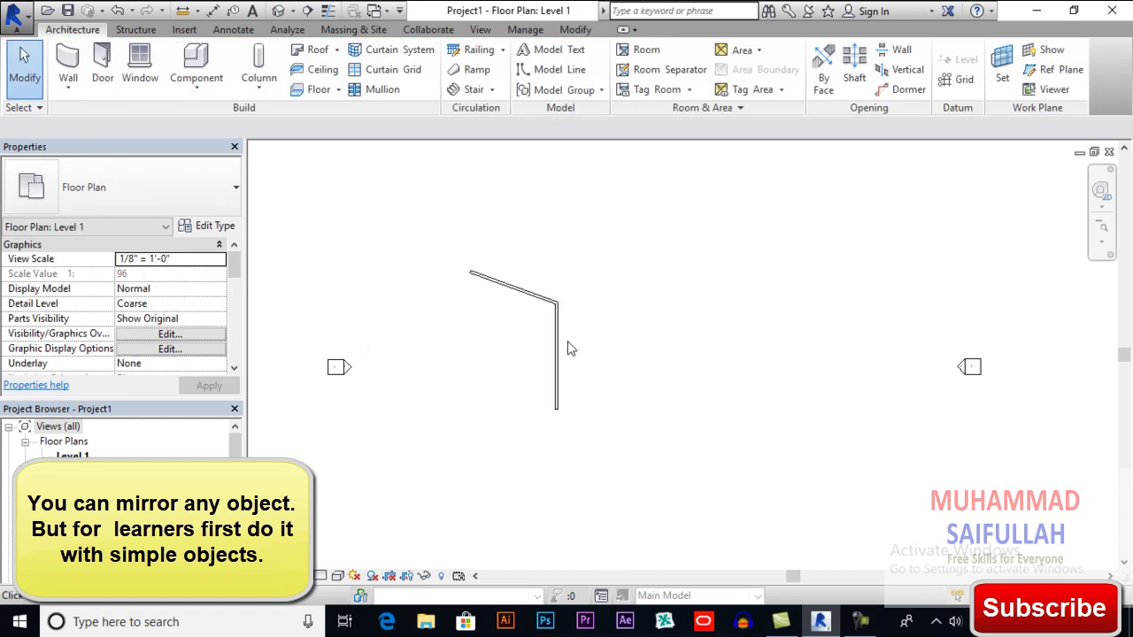
left_click_drag(597, 252, 445, 374)
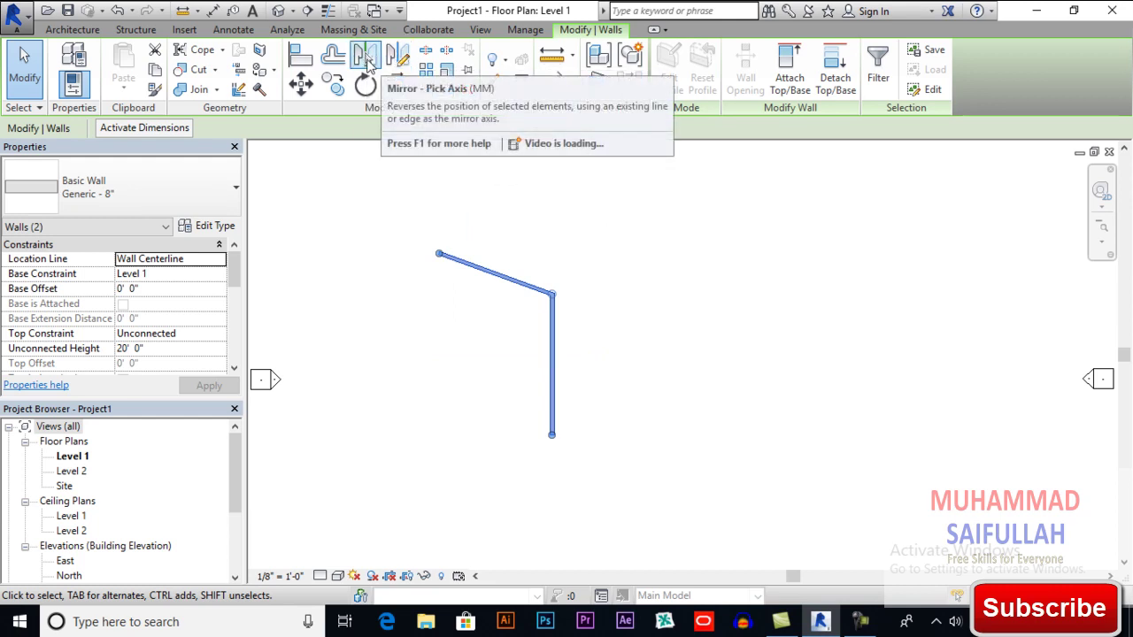
left_click(620, 260)
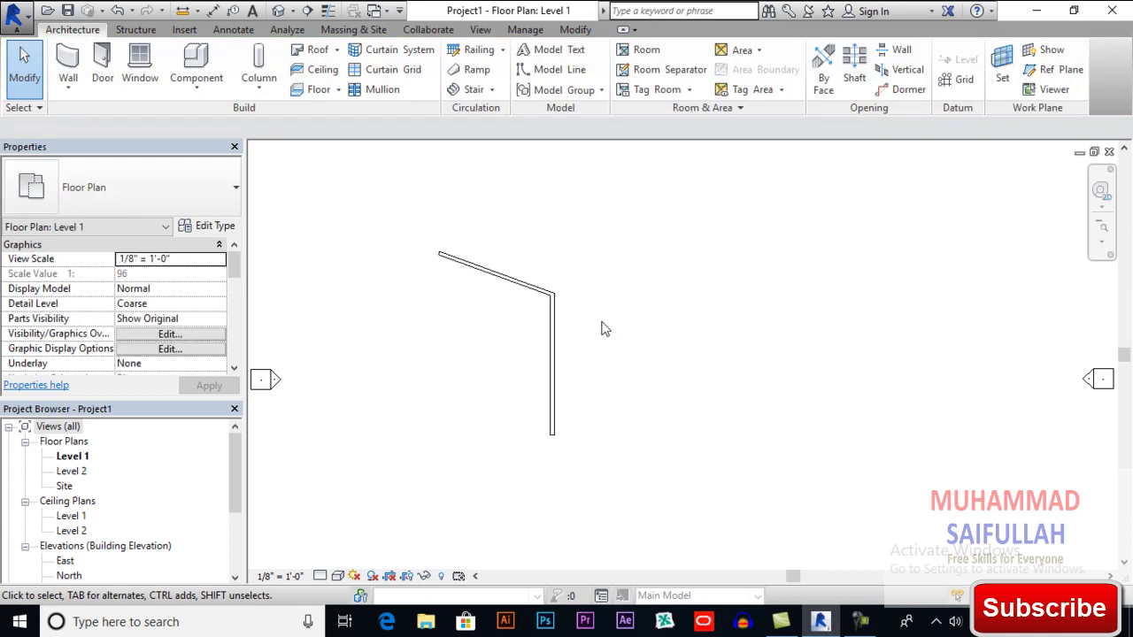
scroll(602, 328, "down", 1)
middle_click_drag(602, 327, 566, 335)
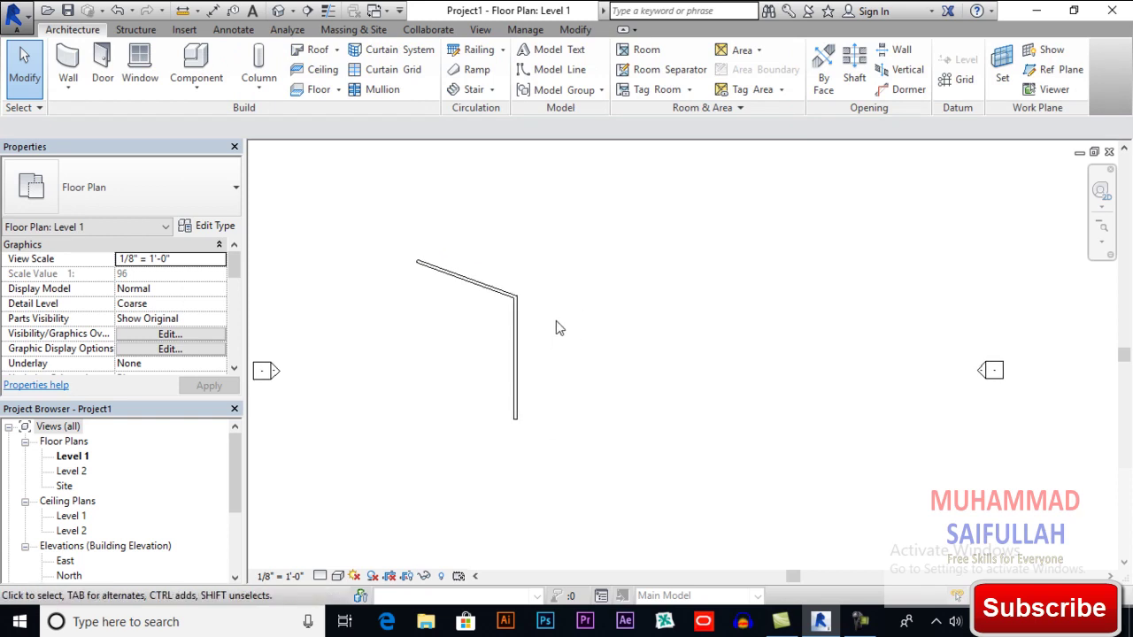
Step: Draw a straight vertical wall right of the bent wall and a short horizontal wall above it
left_click(77, 89)
left_click(100, 115)
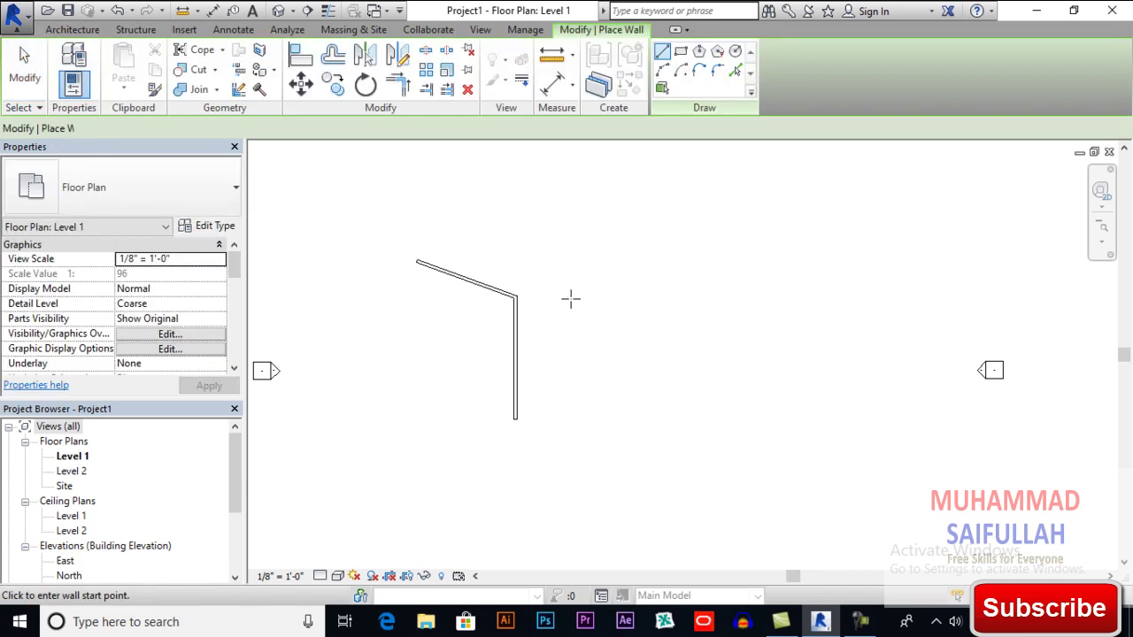
left_click(576, 294)
left_click(576, 410)
key("Escape")
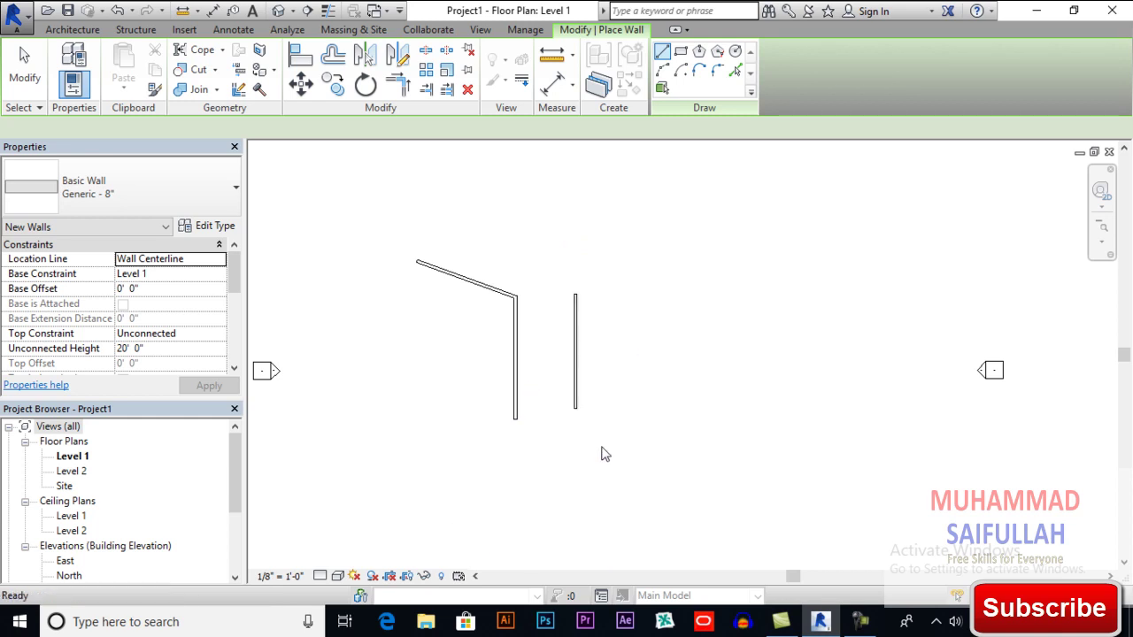
scroll(543, 392, "down", 1)
left_click(440, 241)
left_click(527, 240)
key("Escape")
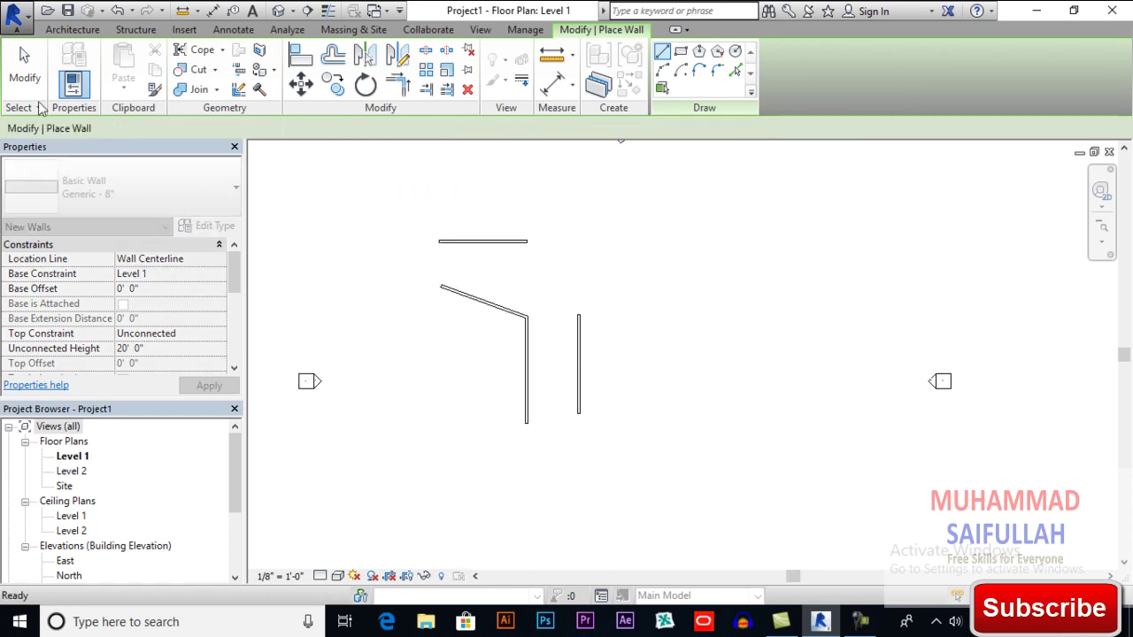
key("Escape")
scroll(542, 336, "up", 1)
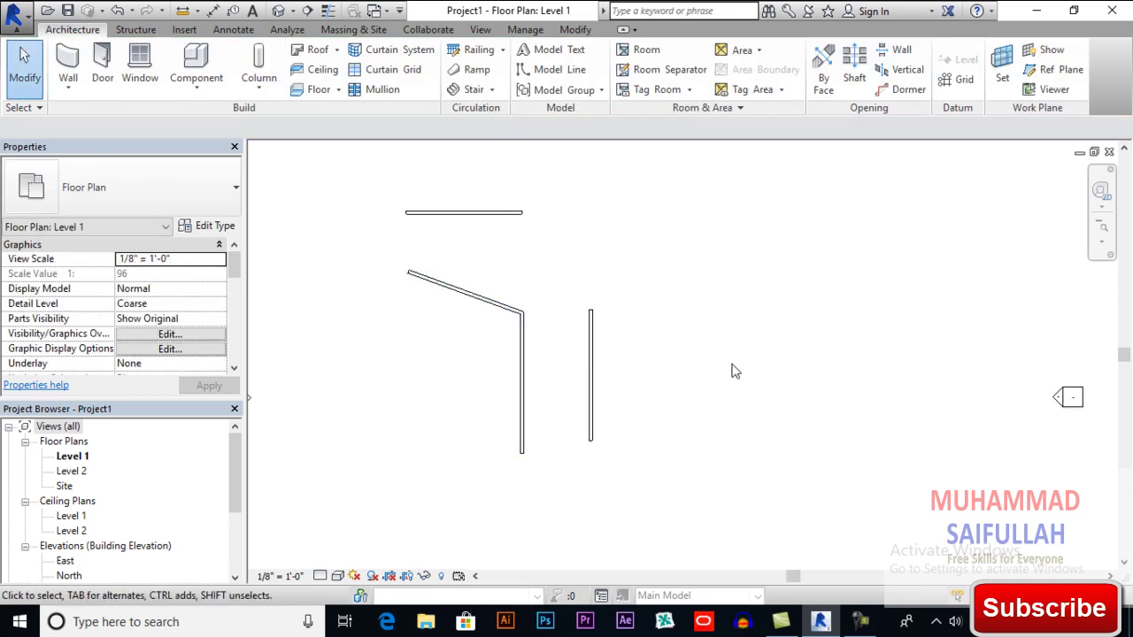
scroll(593, 350, "up", 1)
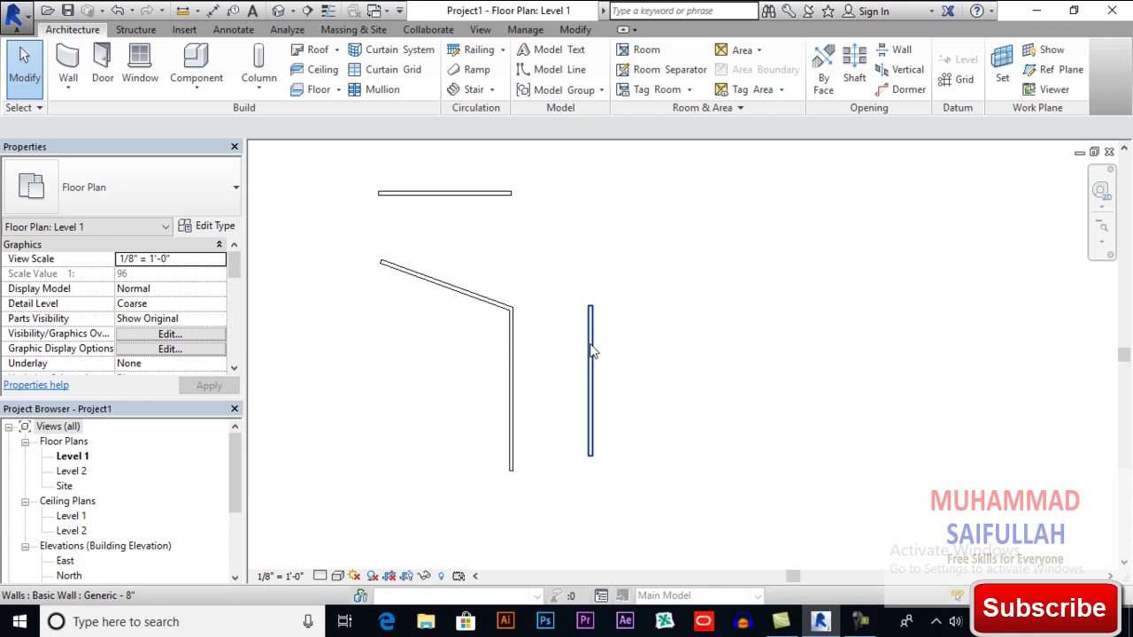
Step: Mirror the bent wall across the vertical wall with Copy unticked, then undo the mirror
left_click(471, 355)
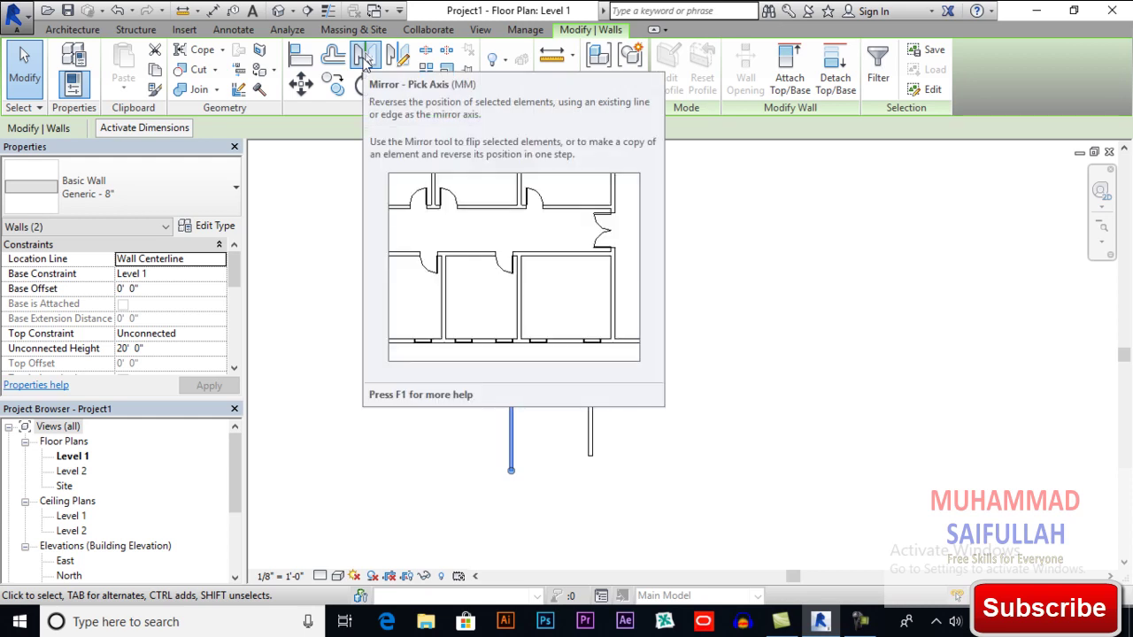
left_click(363, 57)
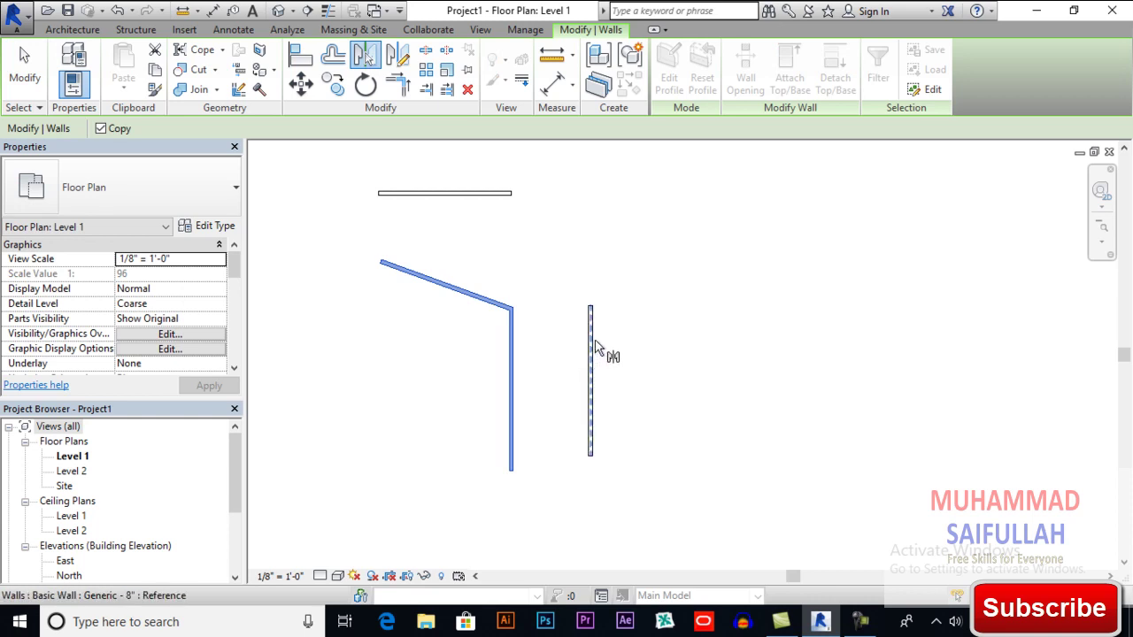
left_click(100, 129)
left_click(588, 347)
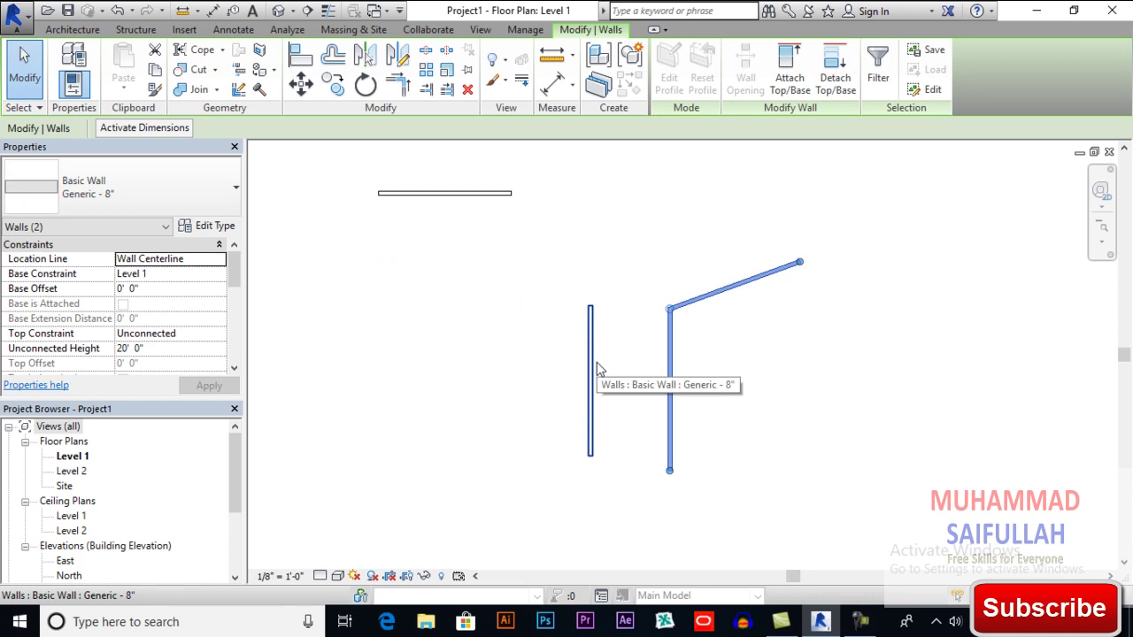
key("ctrl+z")
Step: Mirror a copy of the bent wall across the vertical wall with Copy ticked, keeping the original
left_click_drag(529, 277, 470, 367)
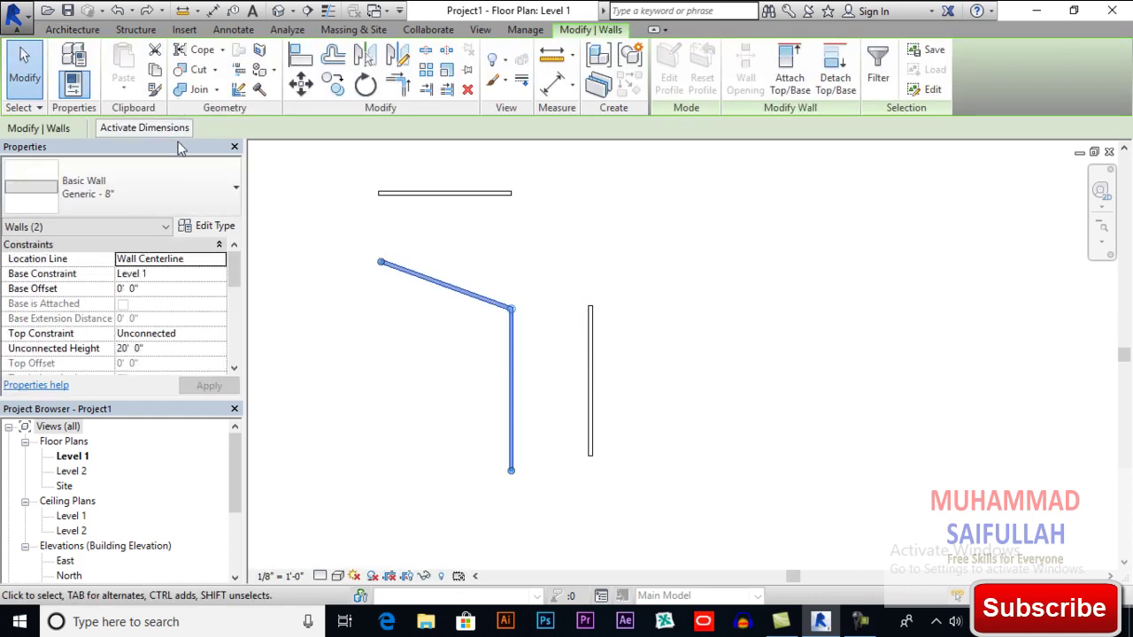
left_click(365, 55)
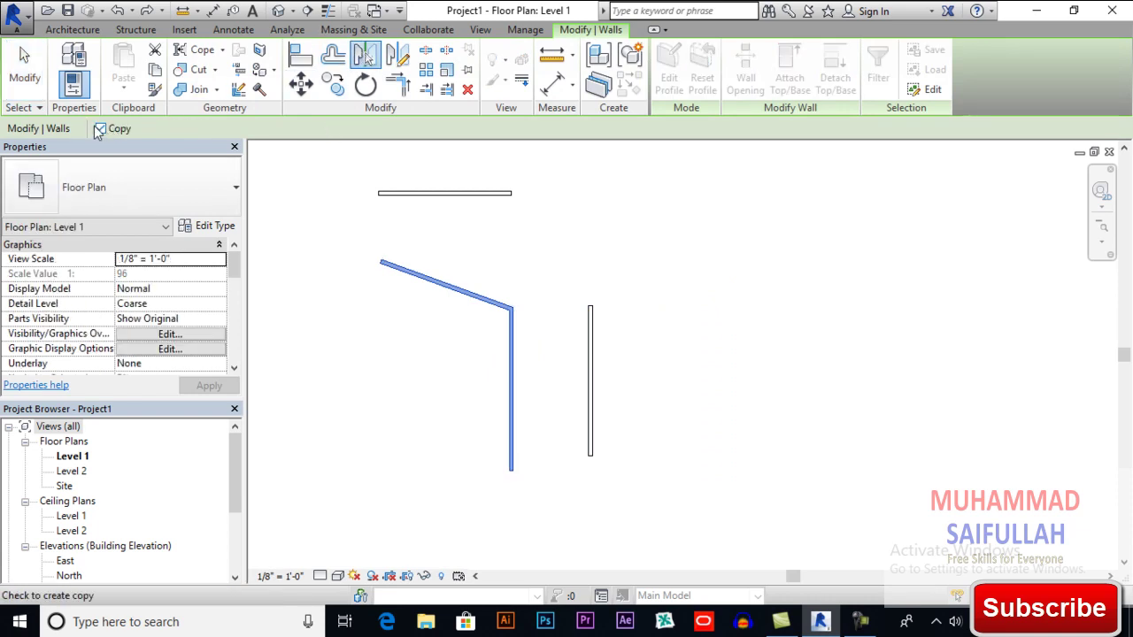
left_click(101, 129)
left_click(589, 359)
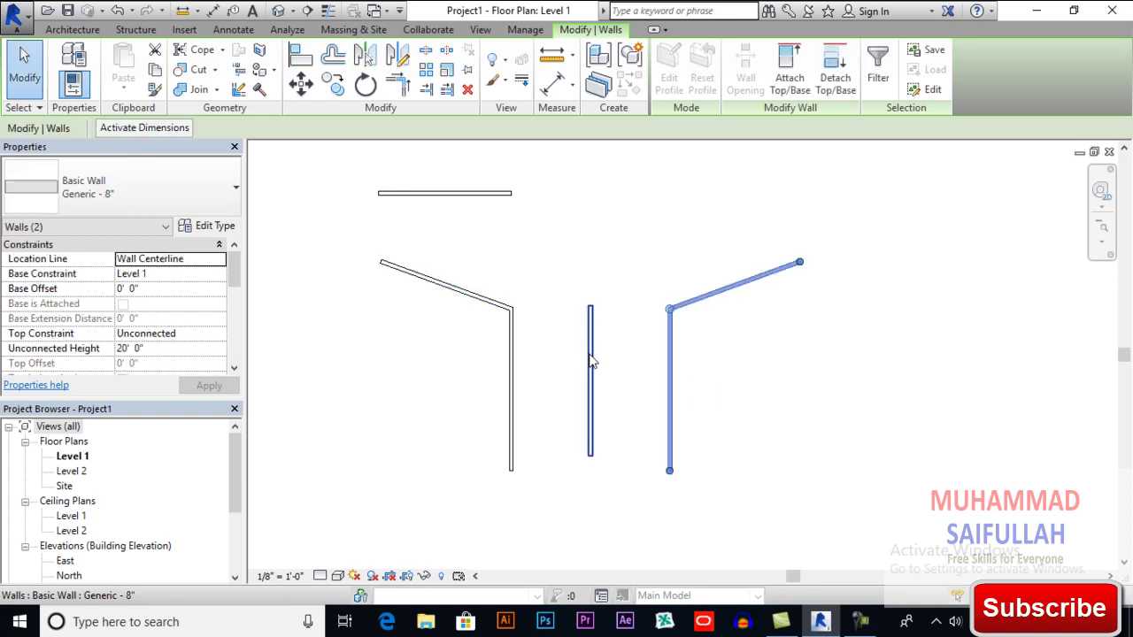
left_click(707, 337)
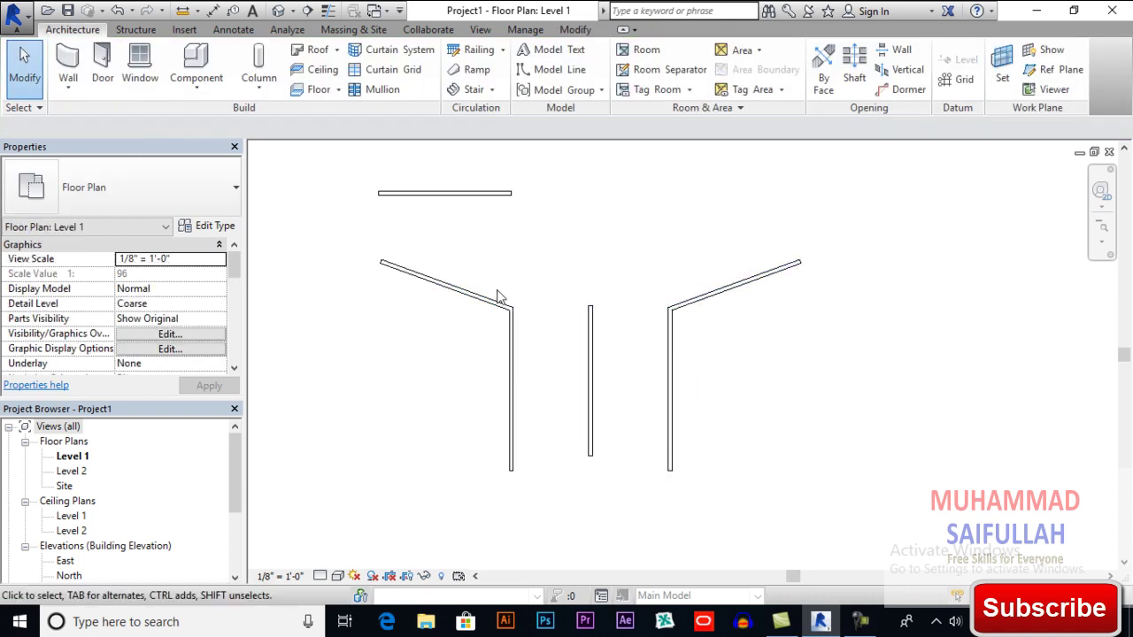
middle_click_drag(496, 295, 522, 344)
scroll(522, 343, "down", 3)
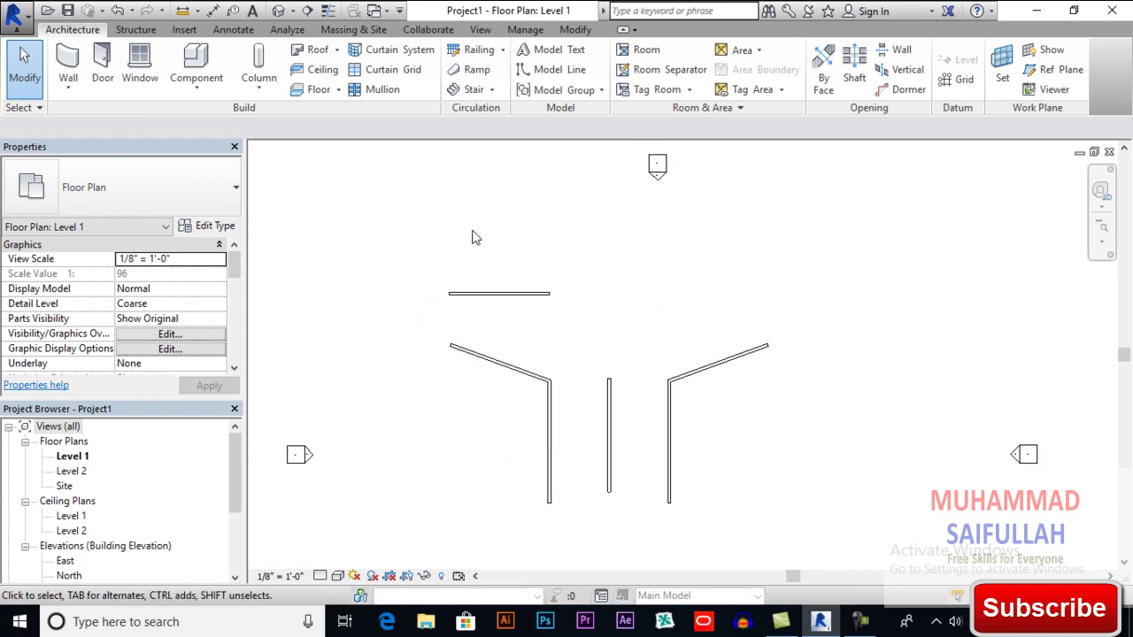
Step: Mirror a copy of the bent wall about the horizontal wall, then clear the selection
left_click_drag(555, 355, 529, 419)
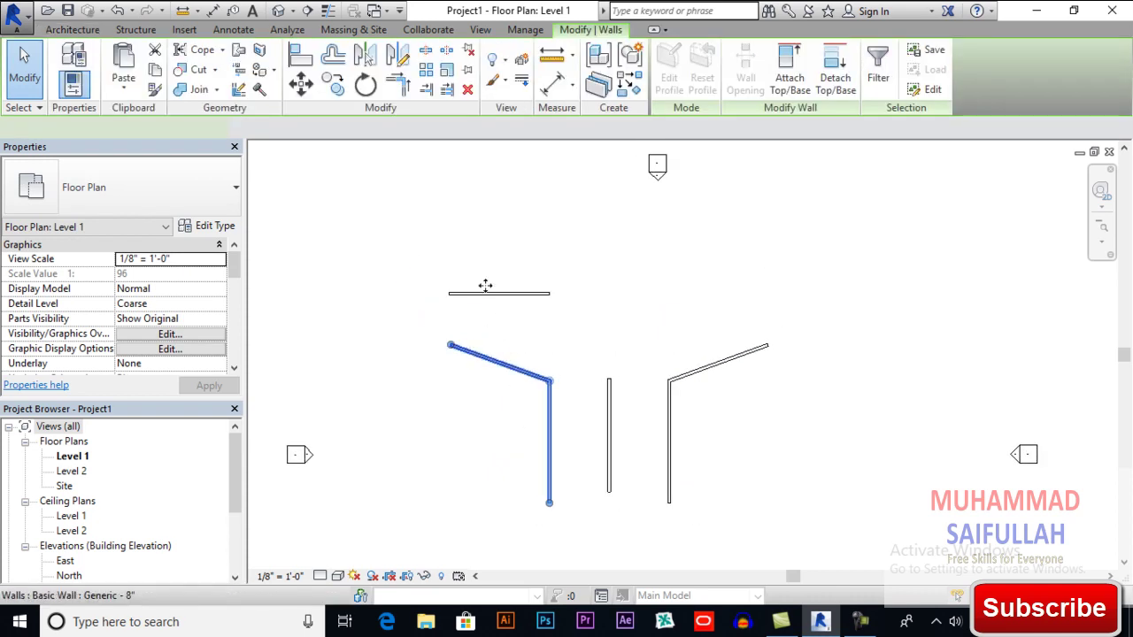
left_click(365, 55)
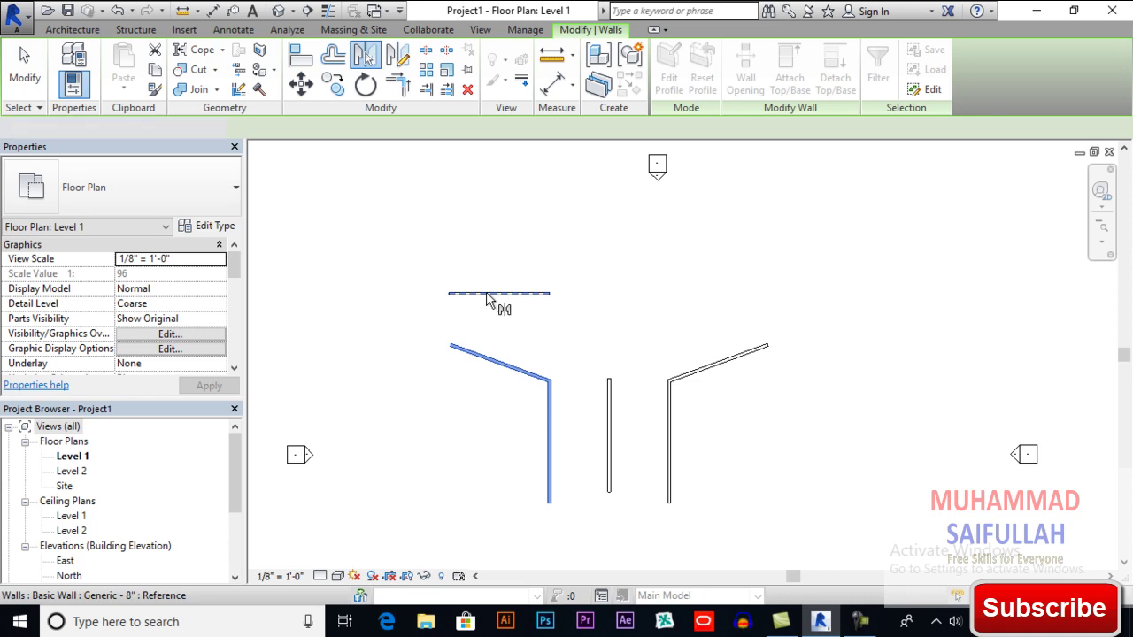
left_click(486, 295)
key("Escape")
scroll(536, 319, "down", 4)
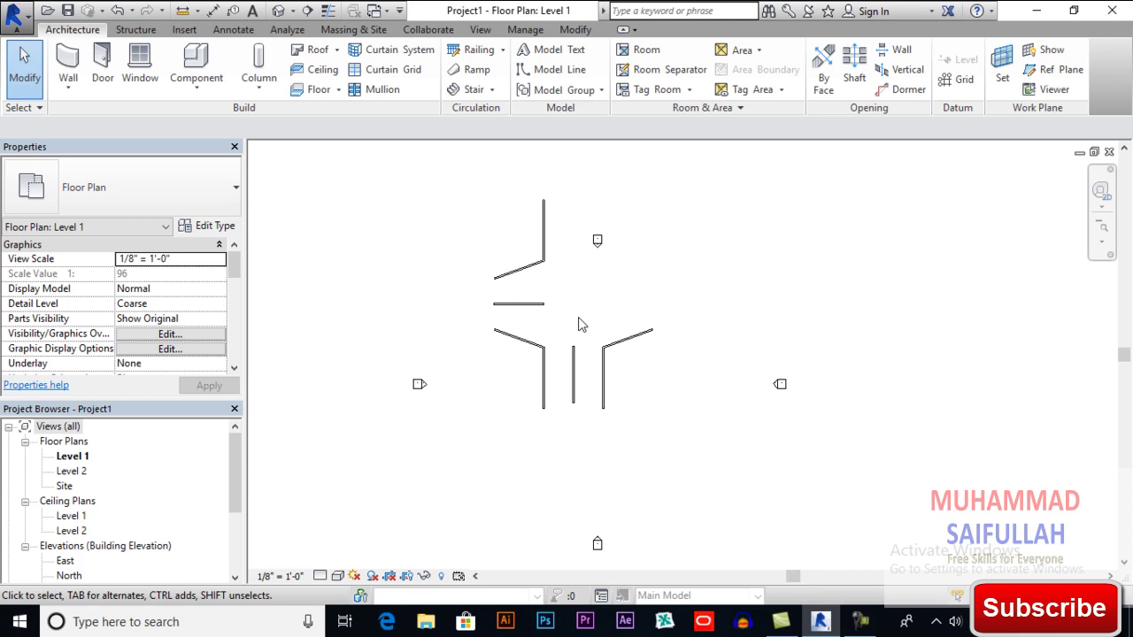
scroll(581, 323, "up", 3)
Step: Undo the mirrored copies and horizontal wall, and delete the short vertical wall
key("ctrl+z")
key("ctrl+z")
key("ctrl+z")
scroll(579, 324, "down", 1)
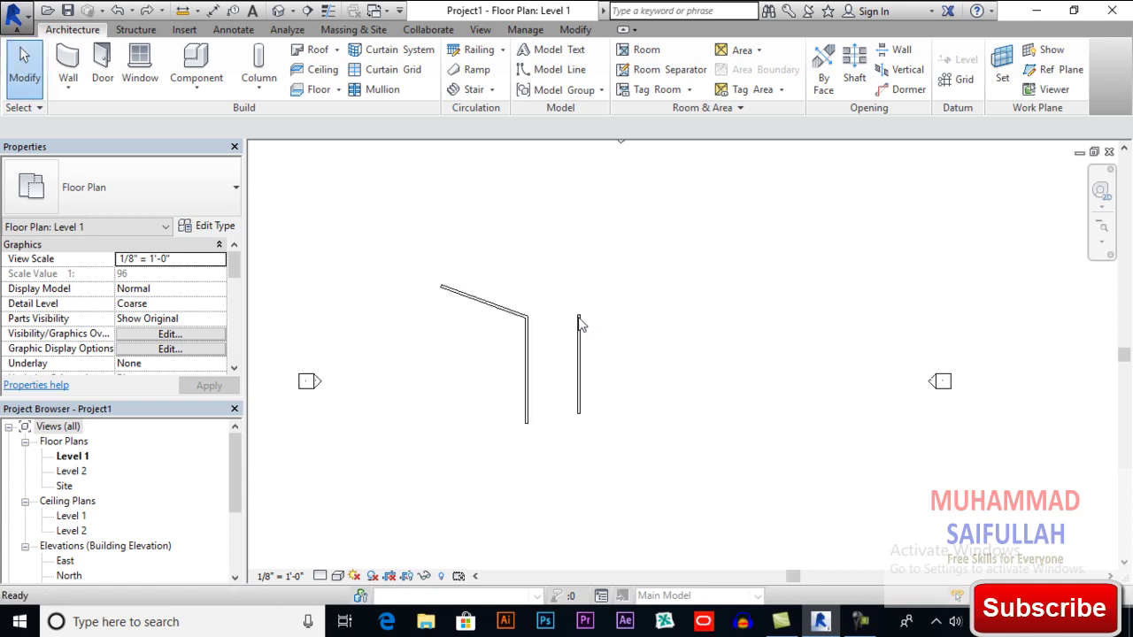
left_click_drag(634, 308, 558, 350)
key("Delete")
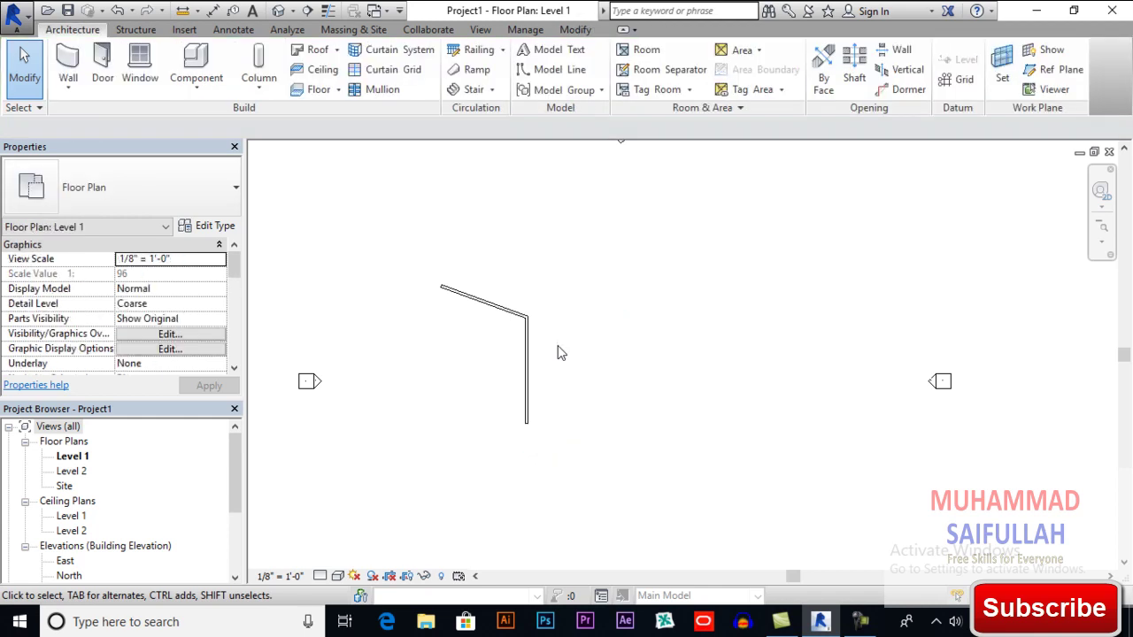
Step: Draw a vertical reference plane where that wall stood and a horizontal one above, then select the bent wall
left_click(1062, 70)
left_click(576, 293)
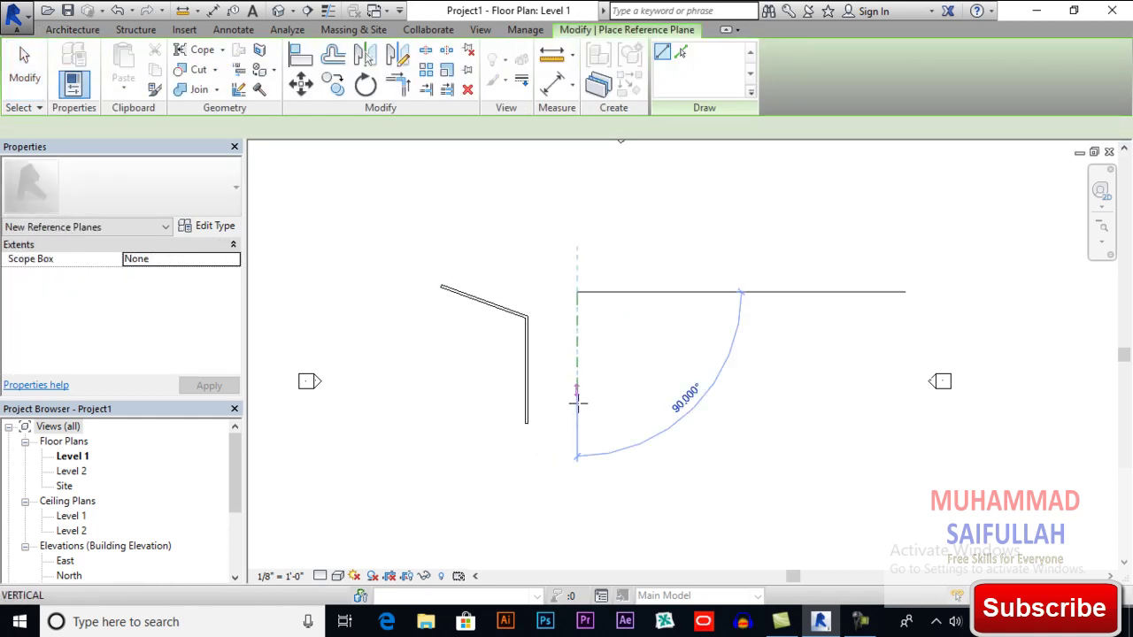
left_click(577, 423)
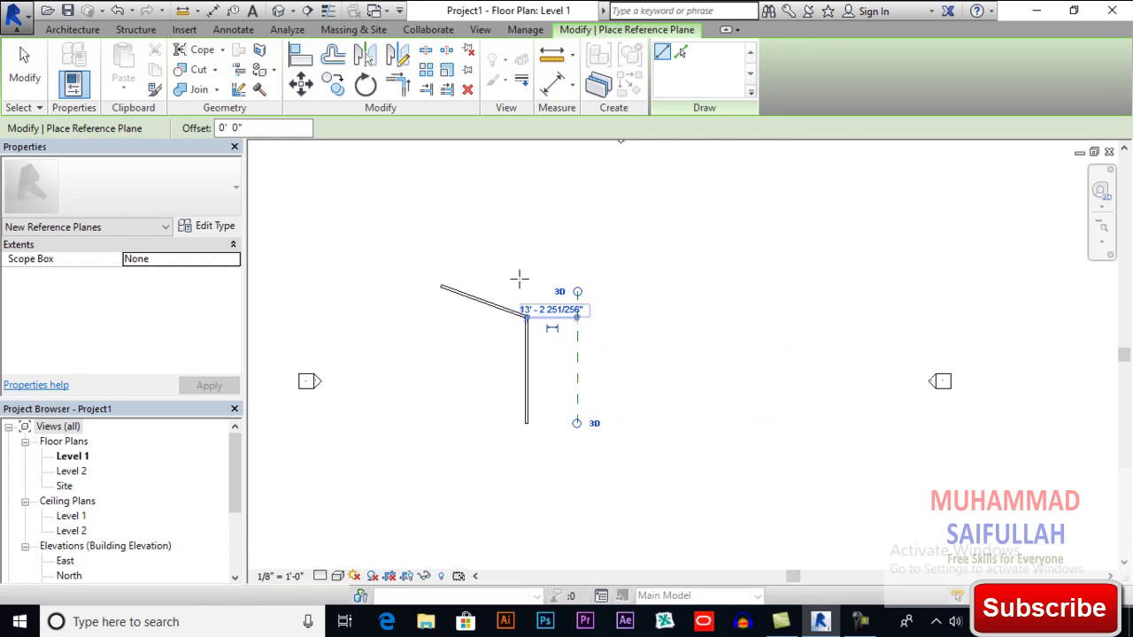
left_click(432, 244)
left_click(562, 241)
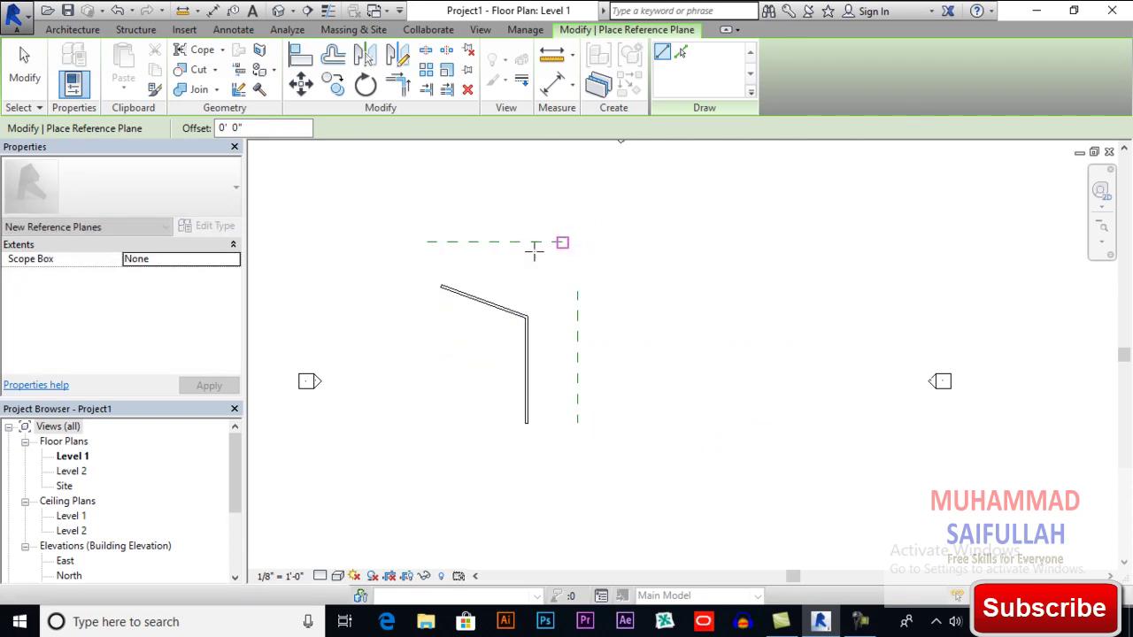
left_click(25, 66)
left_click_drag(542, 296, 490, 346)
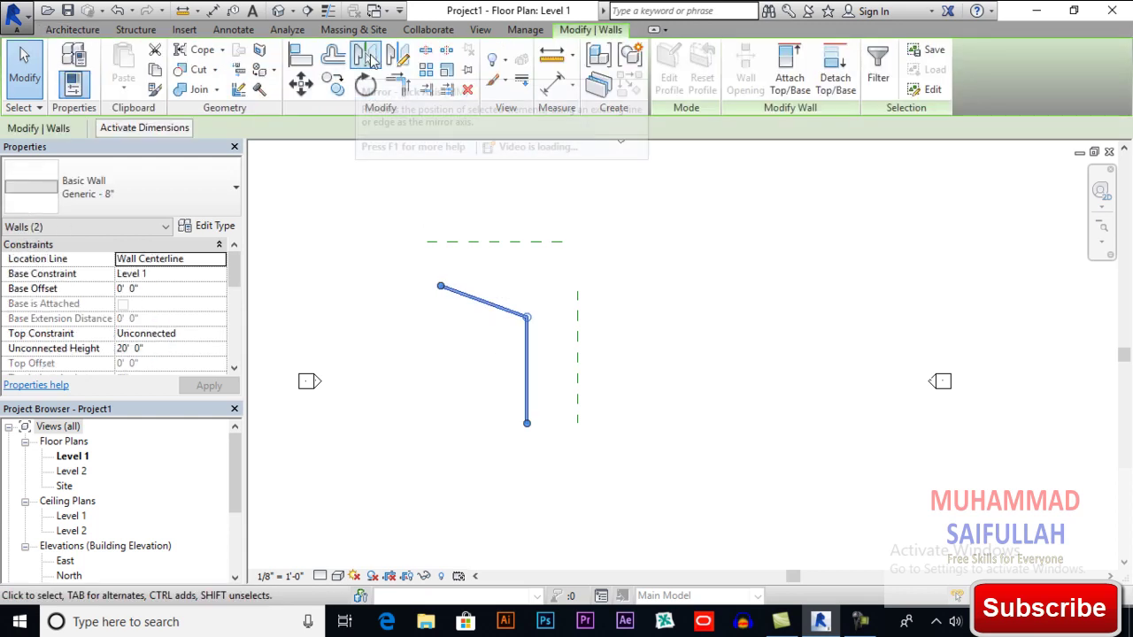
Step: Mirror copies of the bent wall across the vertical and horizontal reference planes, then undo them
left_click(364, 54)
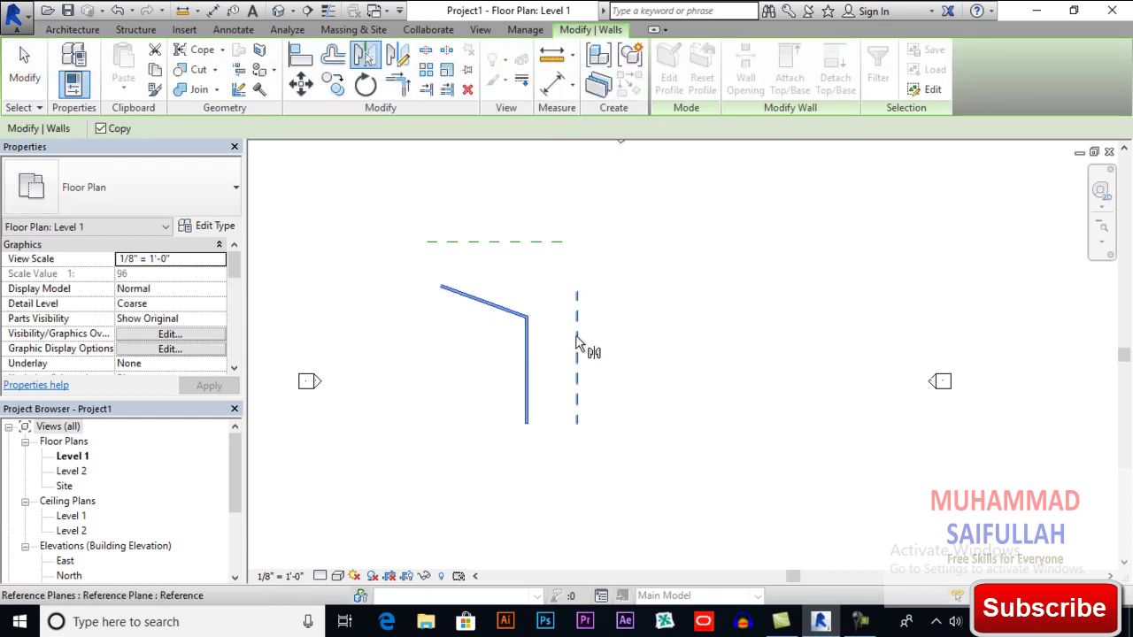
left_click(576, 344)
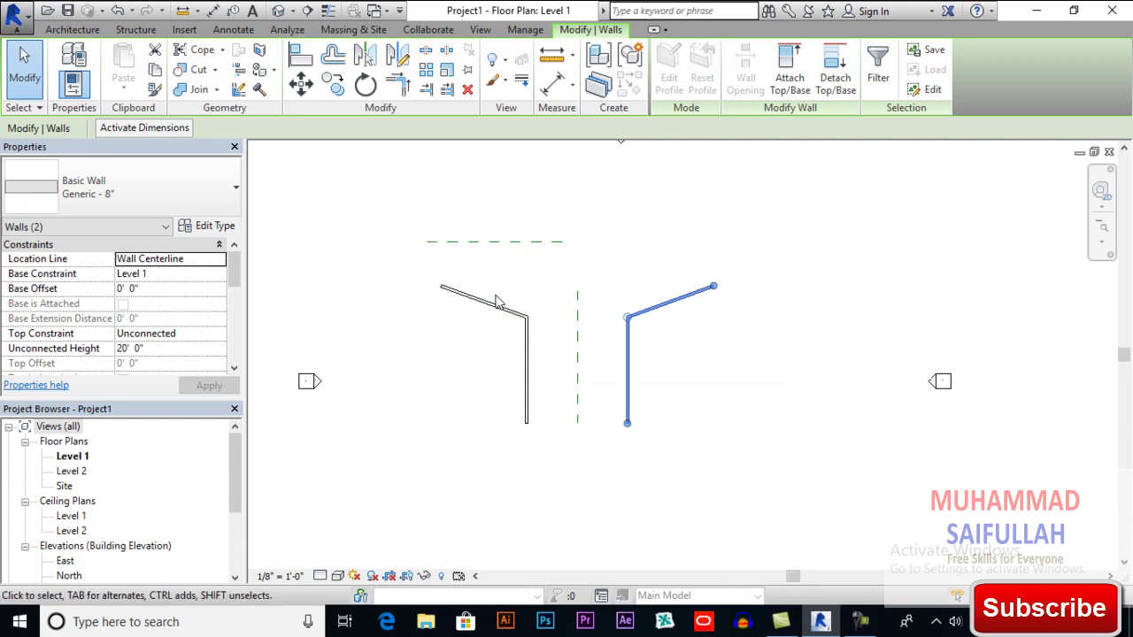
left_click_drag(531, 300, 501, 351)
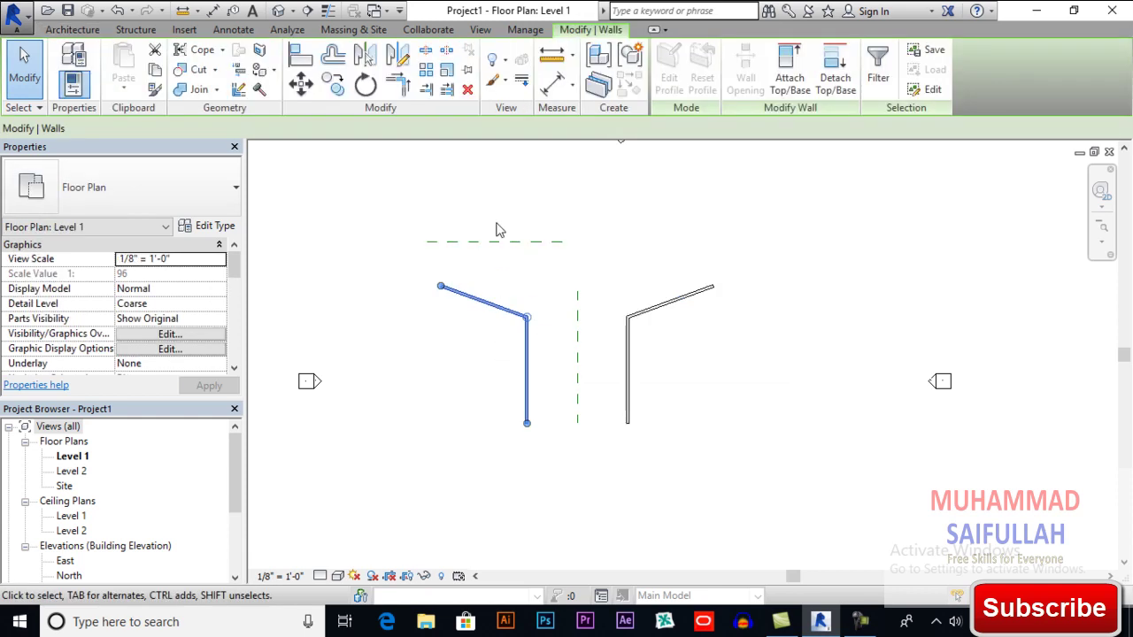
left_click(365, 55)
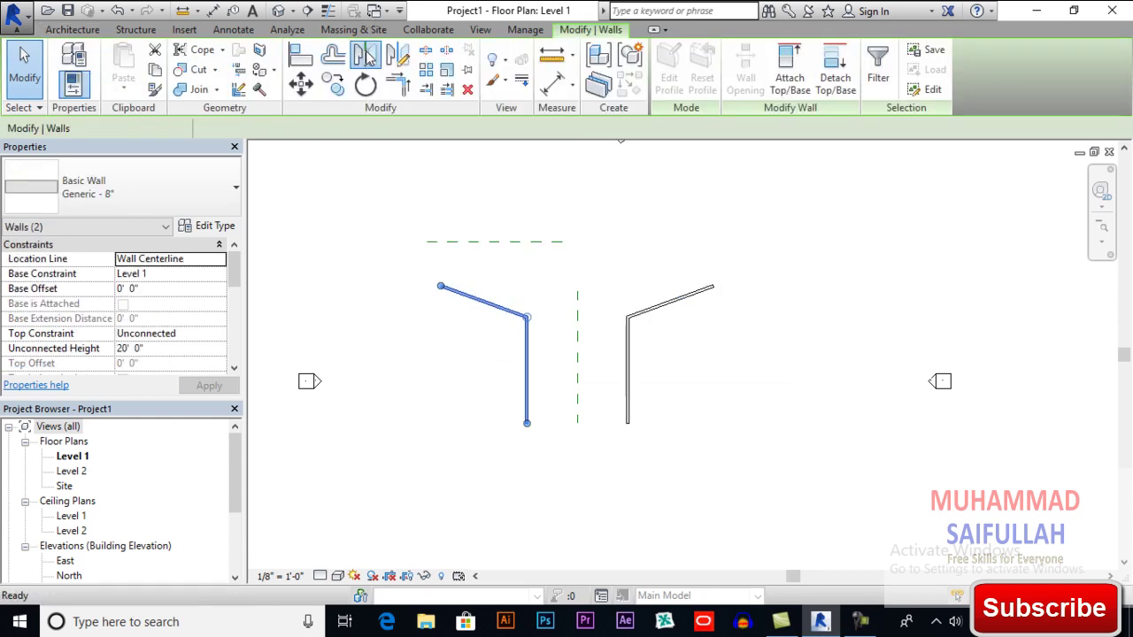
left_click(498, 248)
key("Escape")
scroll(571, 299, "down", 3)
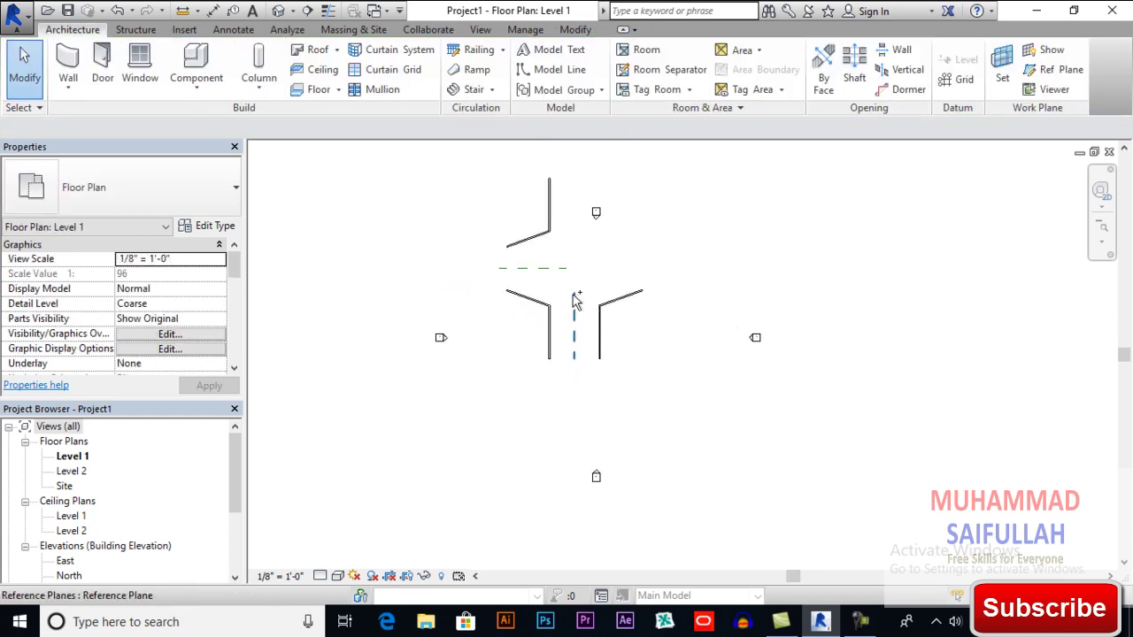
scroll(572, 299, "up", 2)
key("ctrl+z")
key("ctrl+z")
key("ctrl+z")
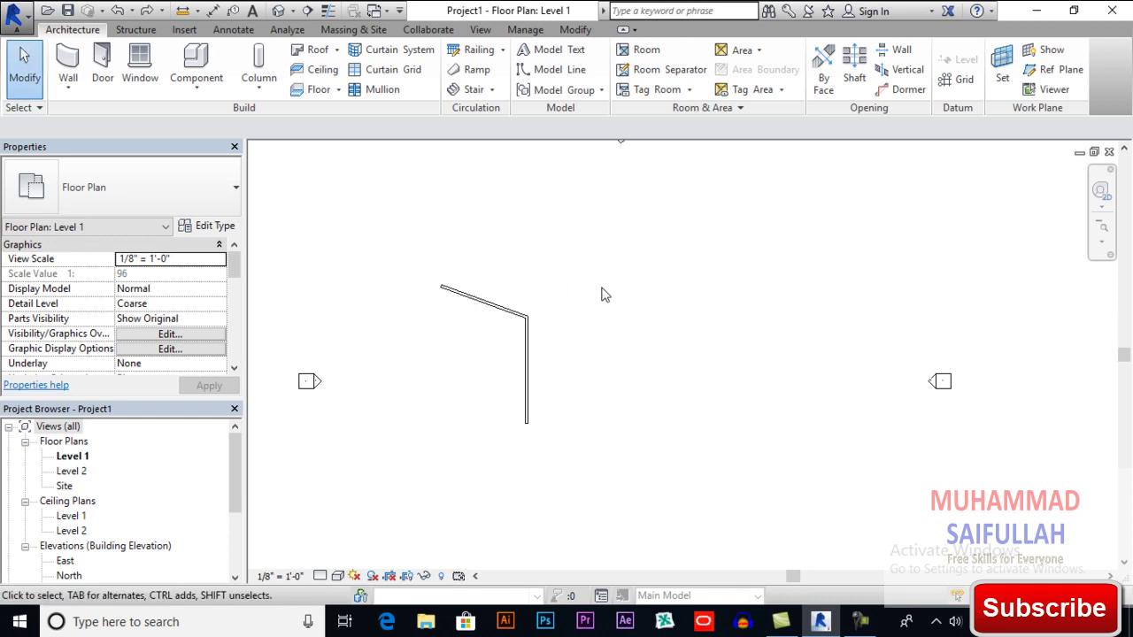
left_click(559, 80)
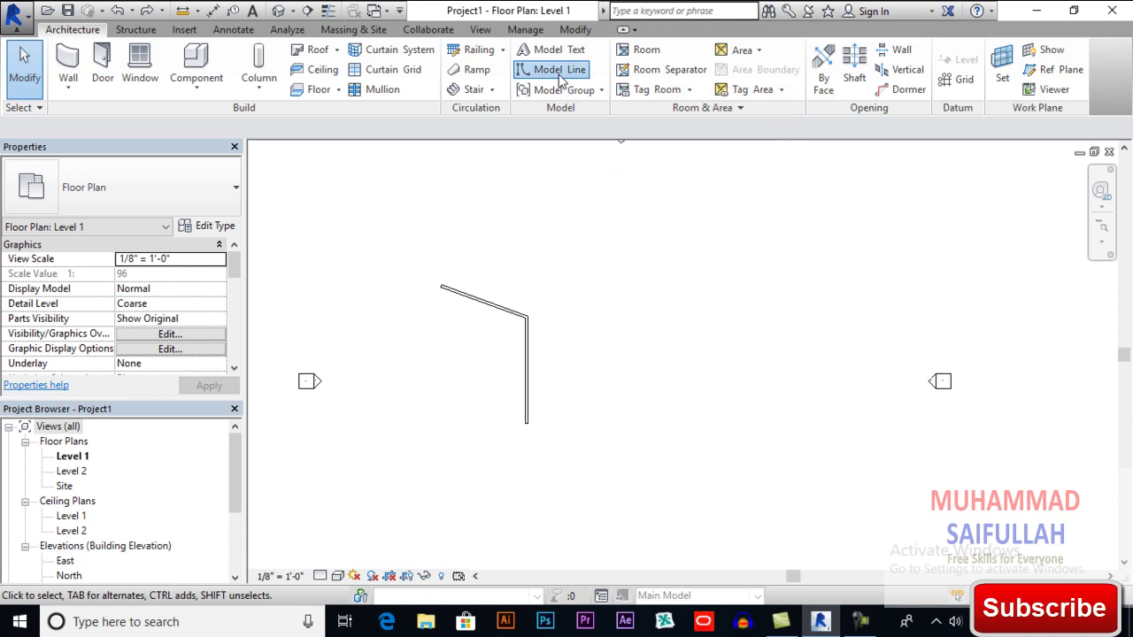
left_click(584, 290)
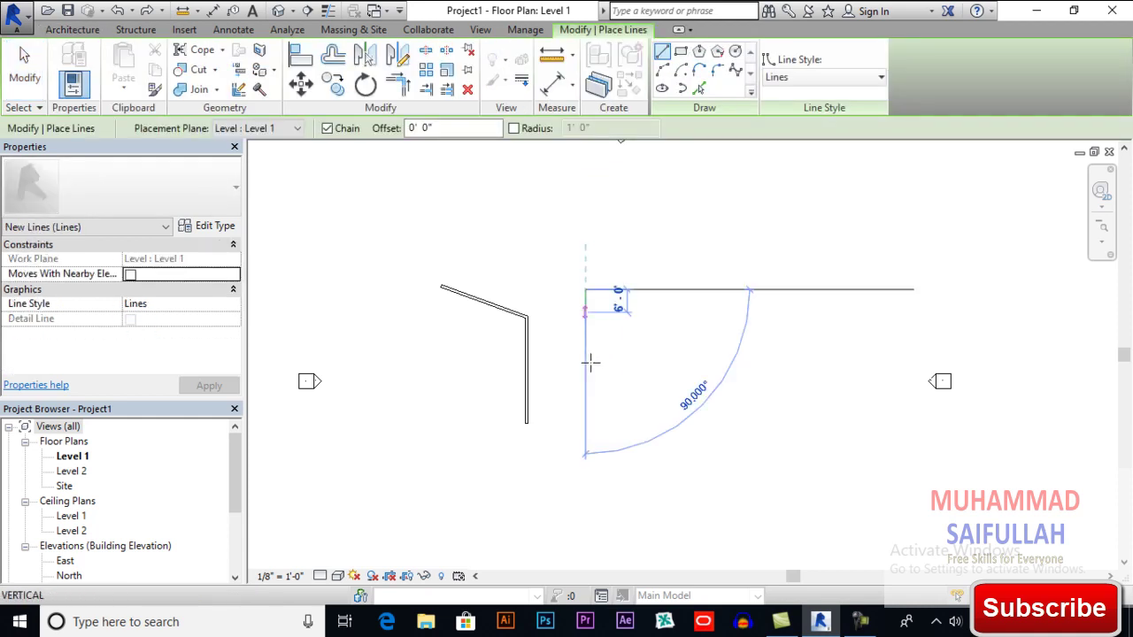
left_click(585, 409)
key("Escape")
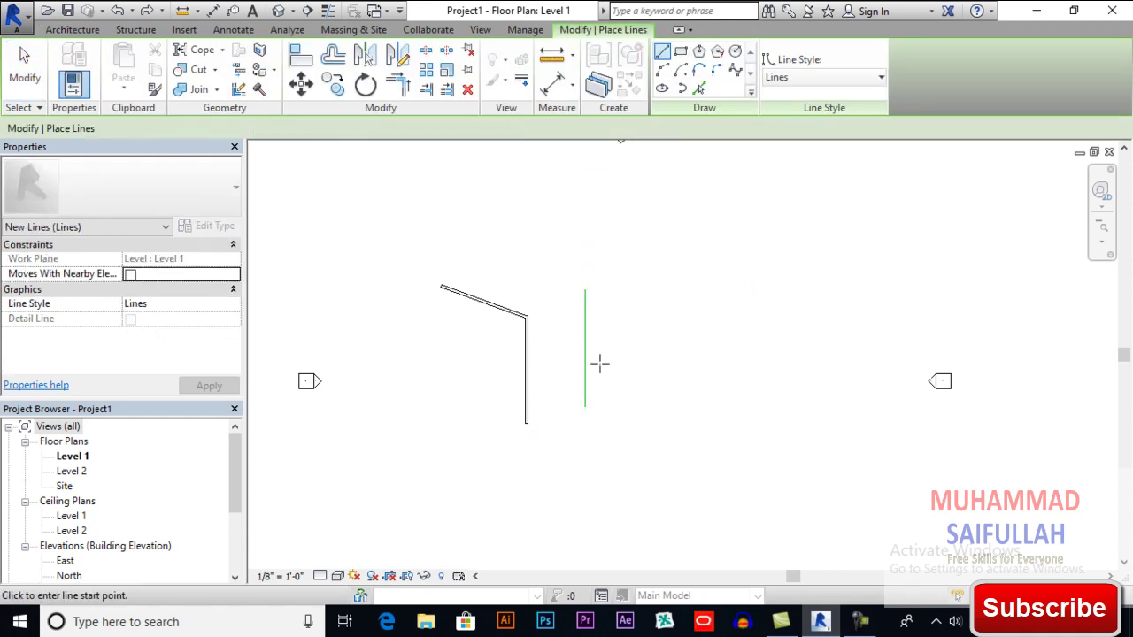
key("Escape")
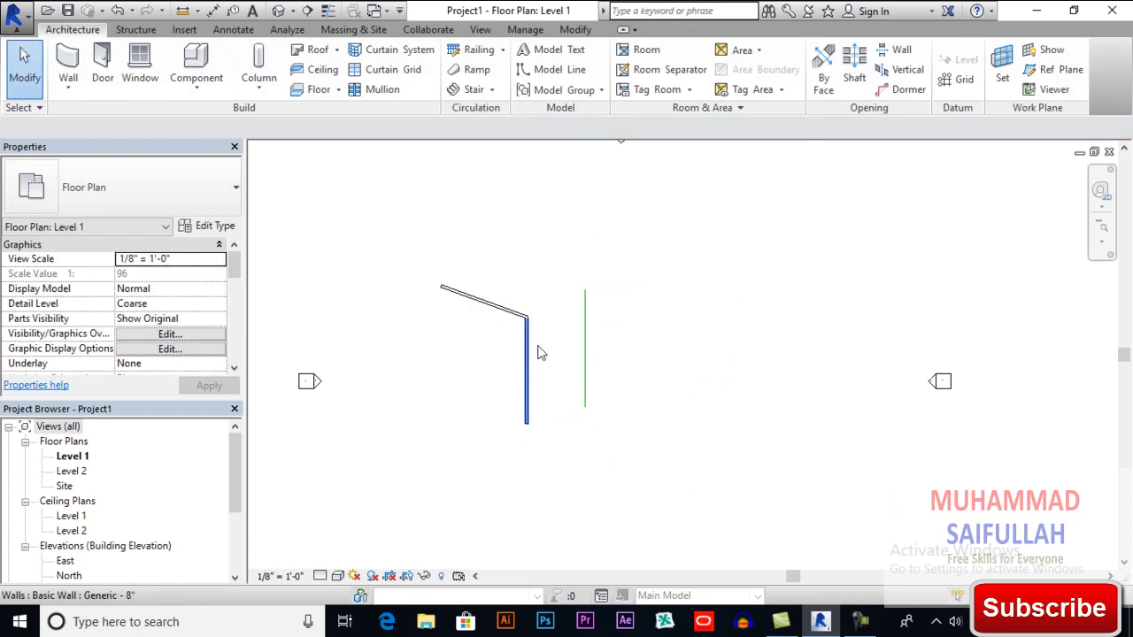
left_click_drag(535, 278, 478, 375)
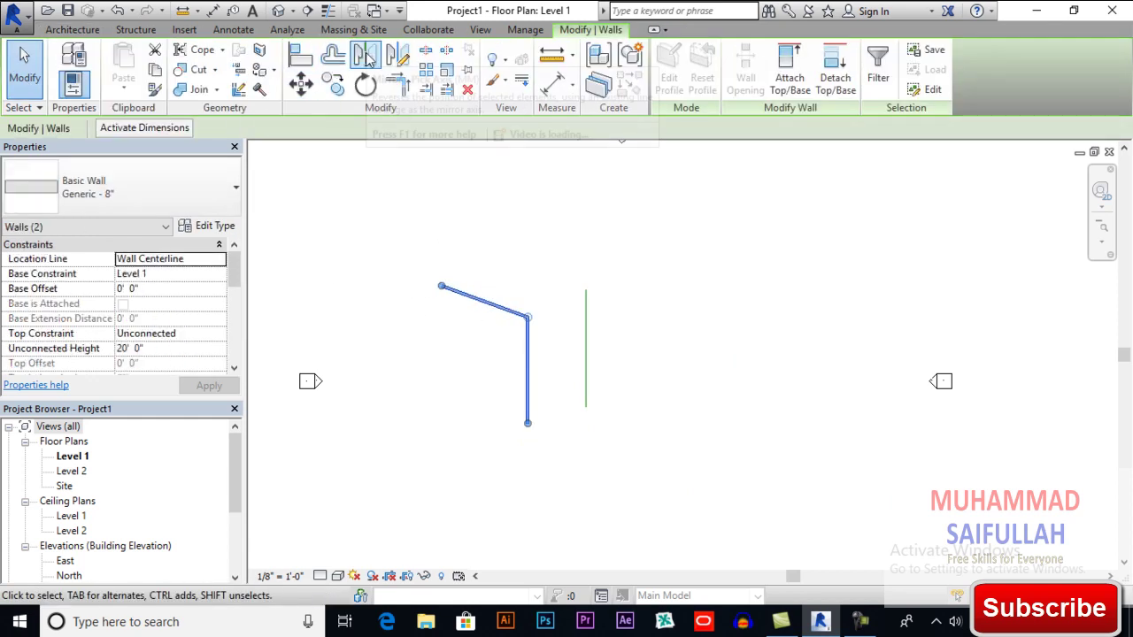
left_click(368, 58)
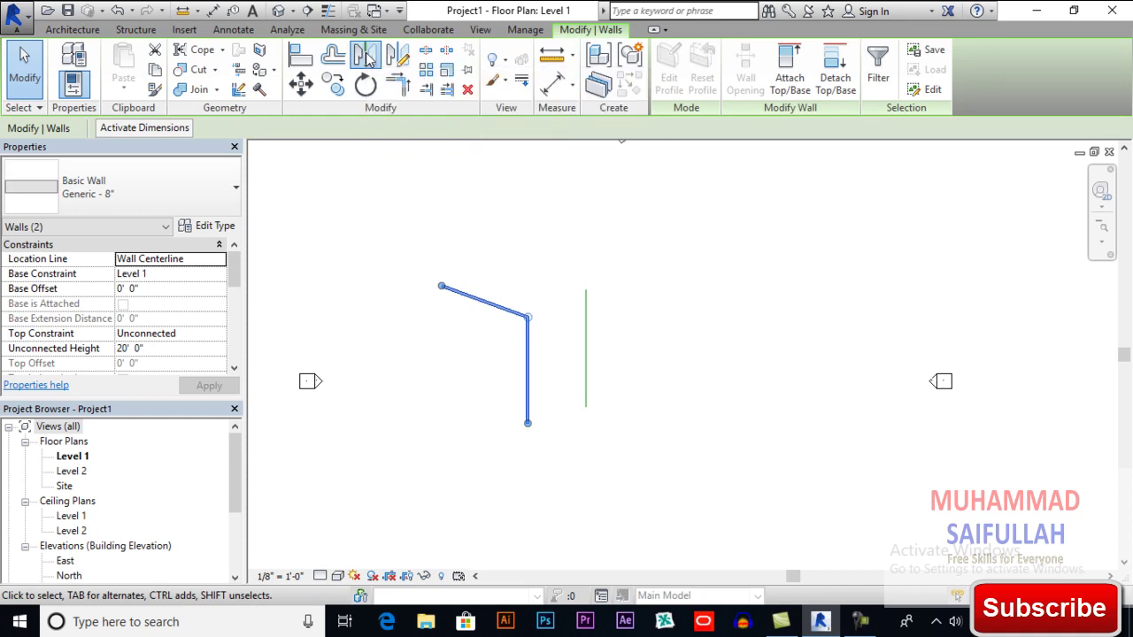
left_click(585, 331)
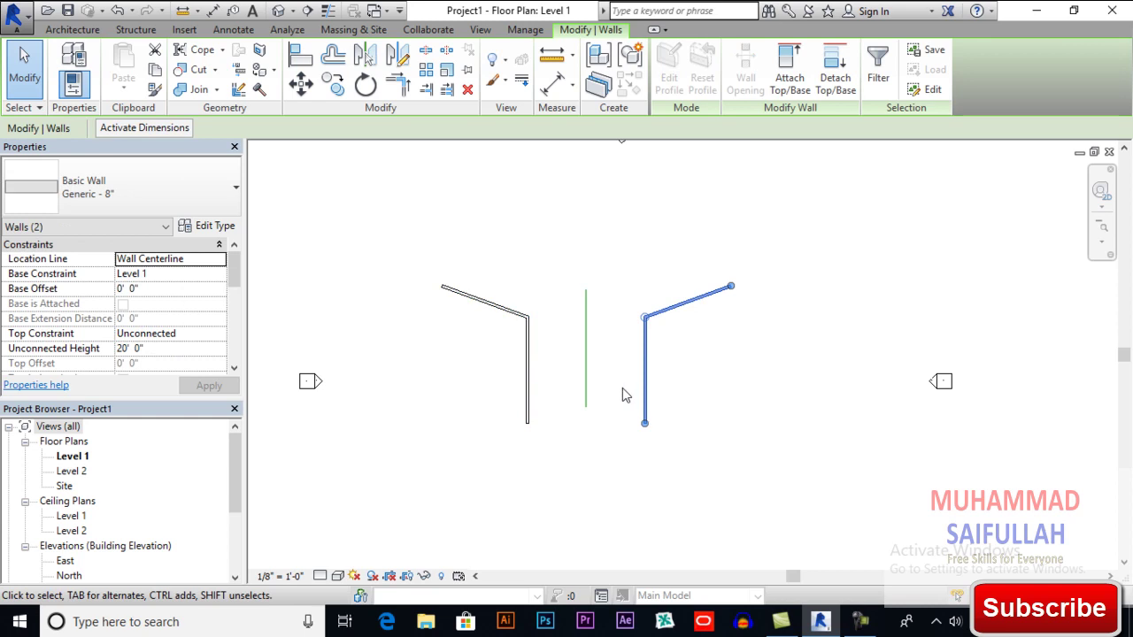
key("Escape")
key("ctrl+z")
key("ctrl+z")
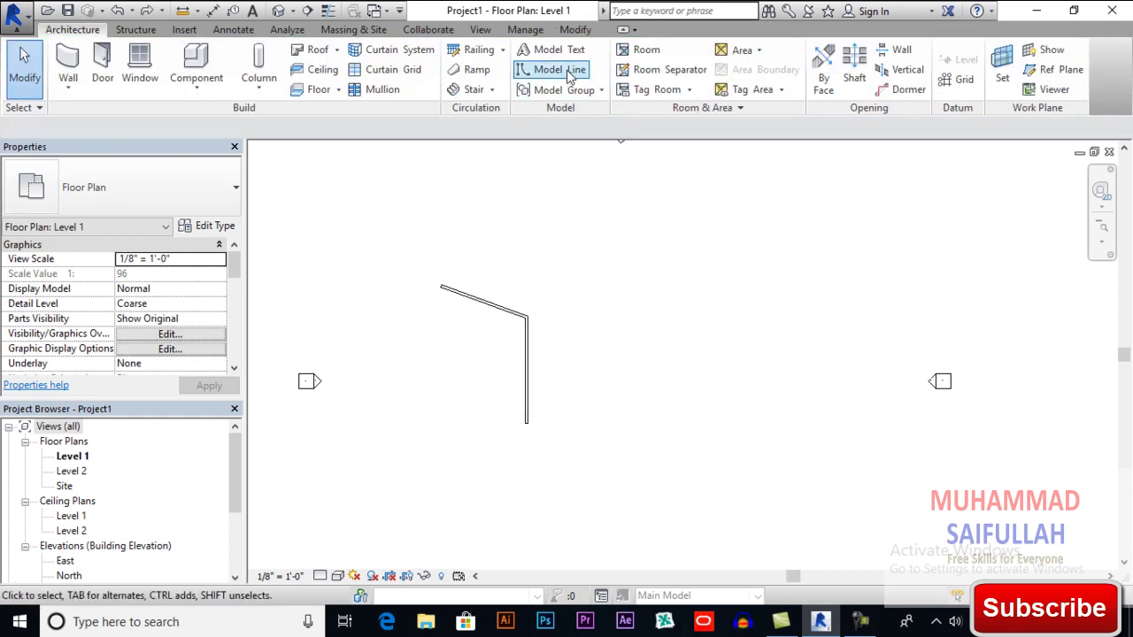
Step: Mirror a copy of both wall segments using Mirror - Draw Axis across a vertical axis drawn on their right
middle_click_drag(611, 263, 605, 288)
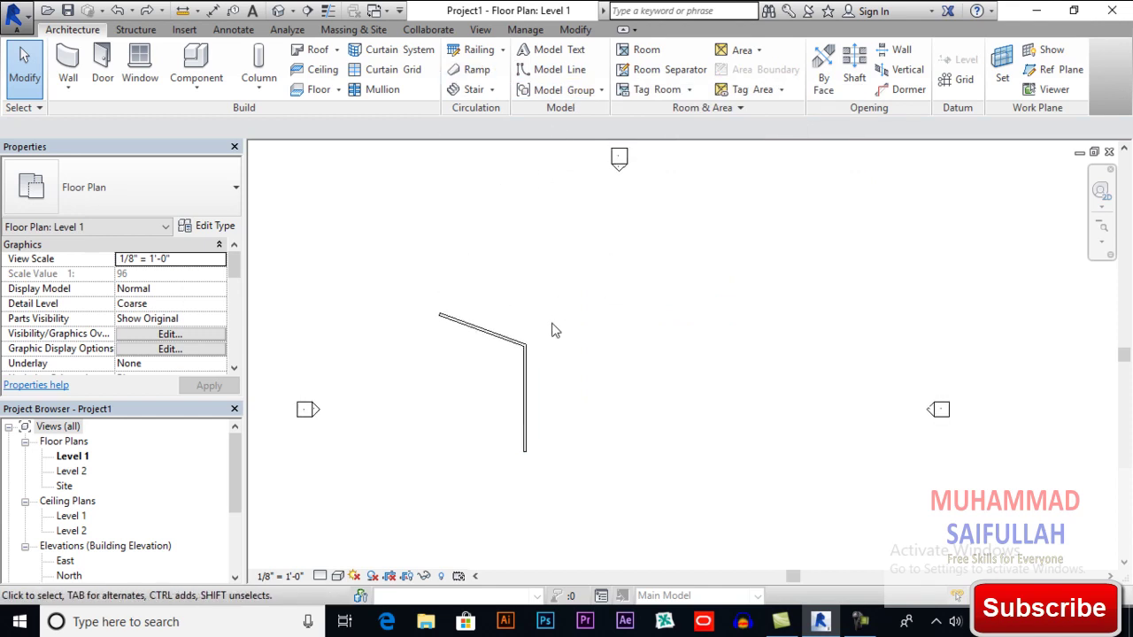
left_click(572, 32)
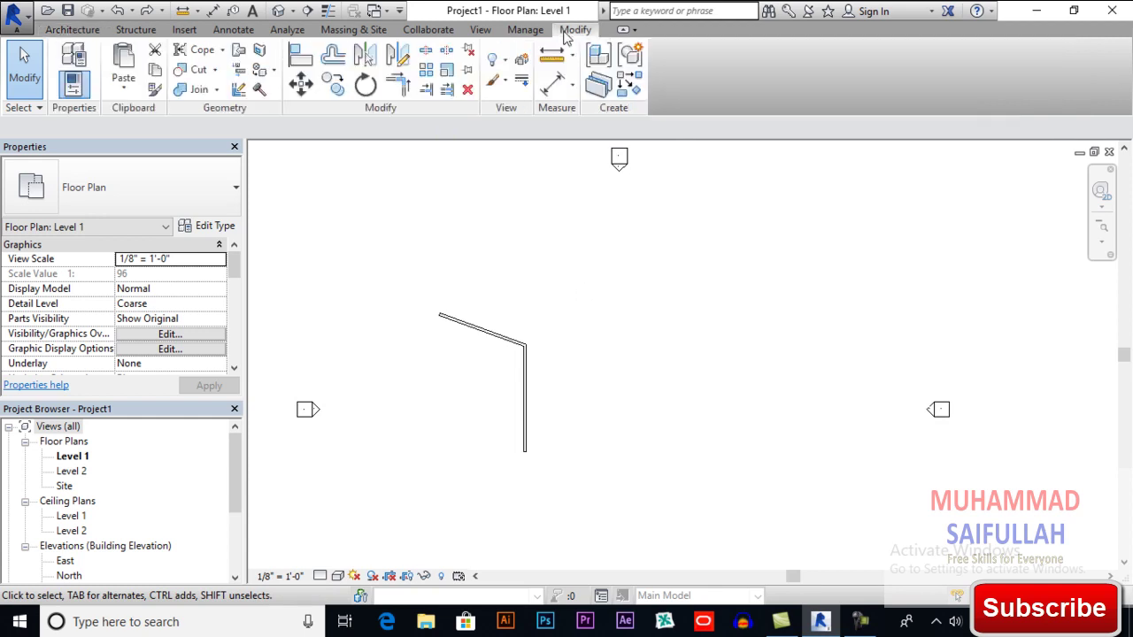
left_click(397, 55)
left_click_drag(491, 362, 455, 410)
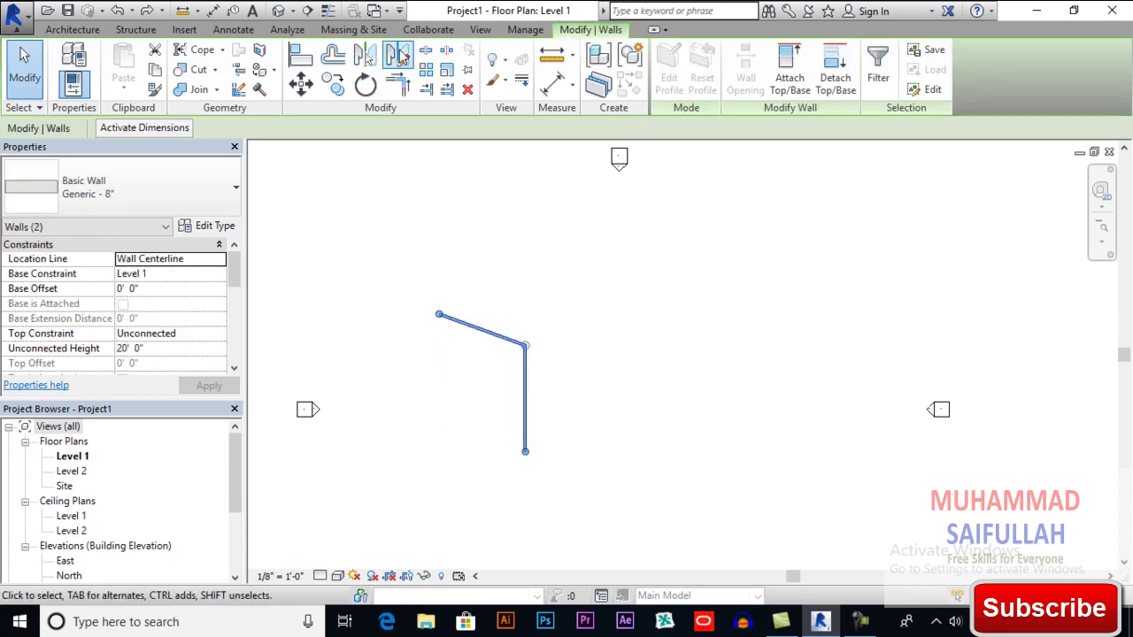
left_click(397, 55)
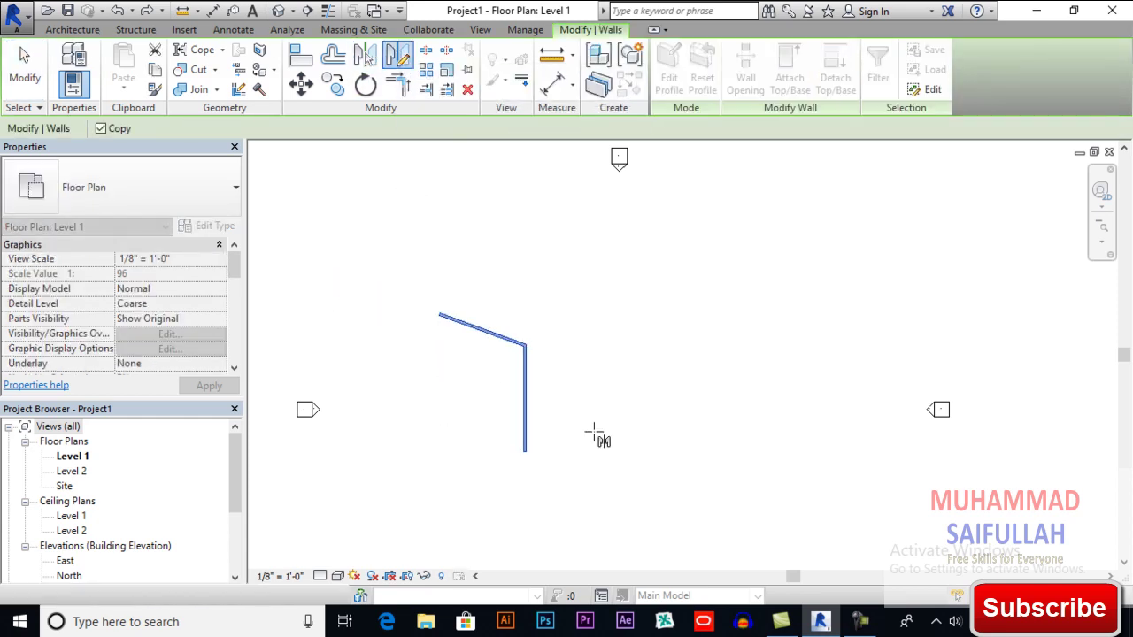
scroll(550, 425, "up", 2)
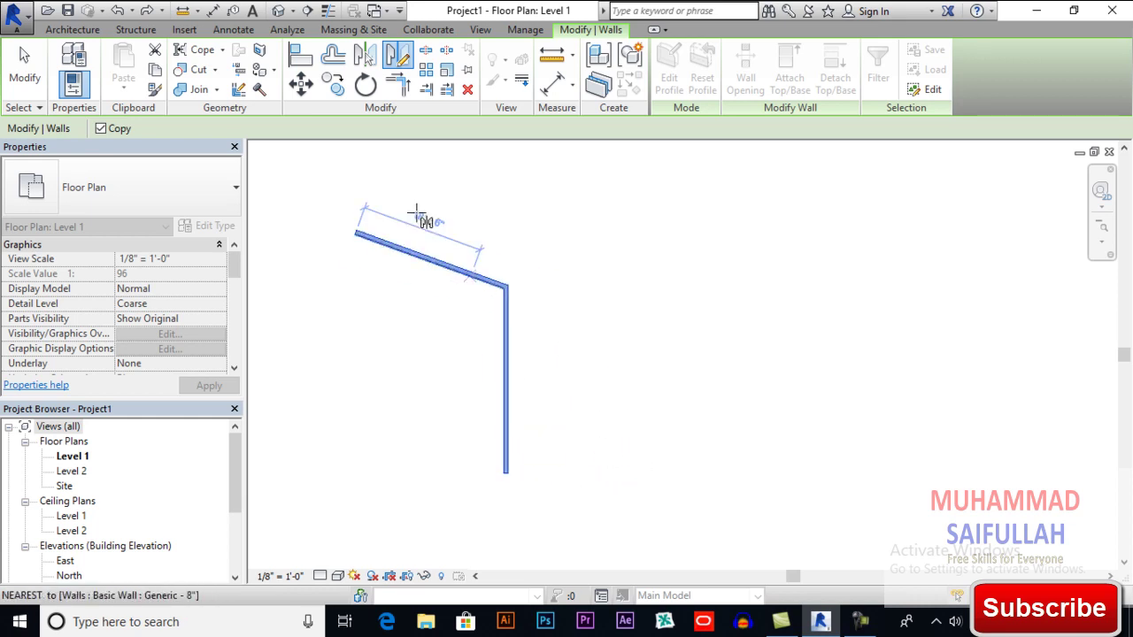
scroll(652, 379, "down", 2)
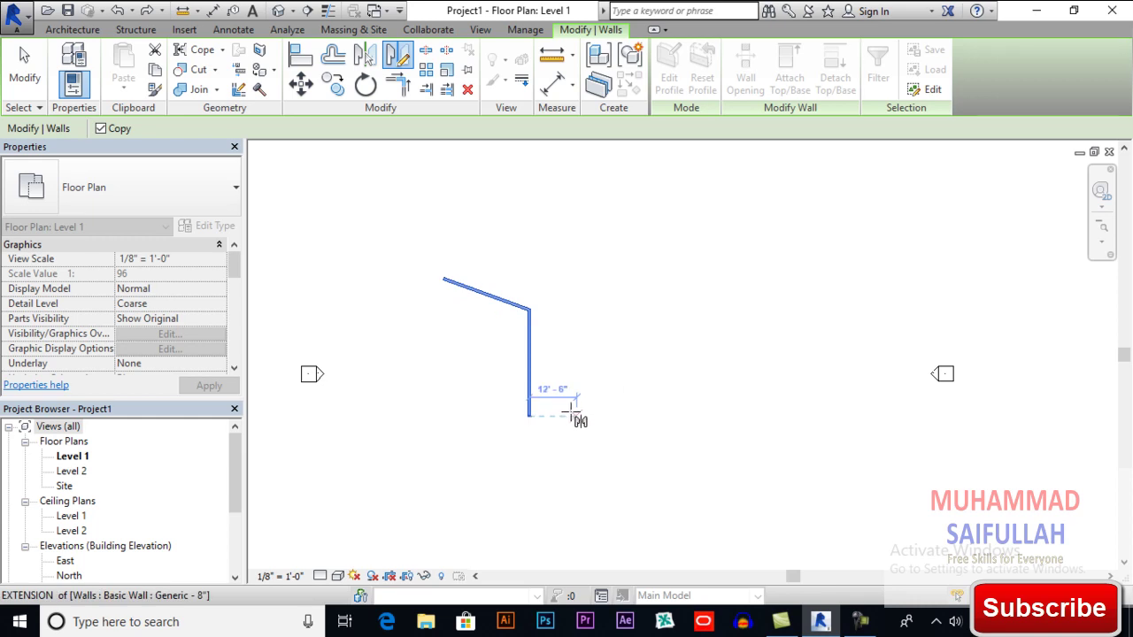
scroll(593, 416, "up", 5)
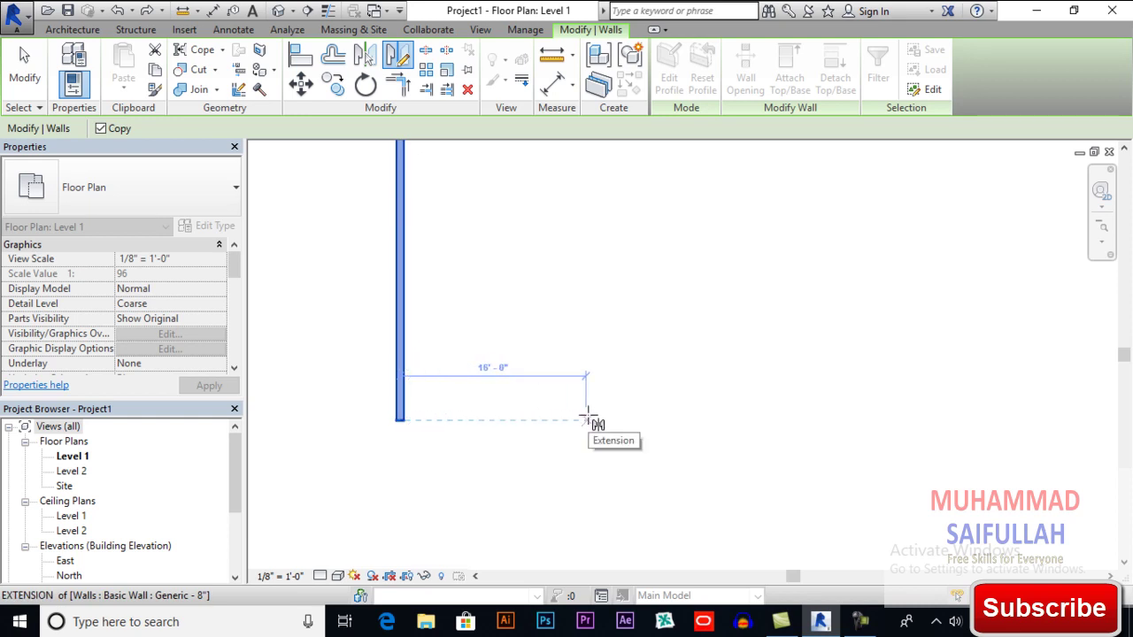
left_click(588, 417)
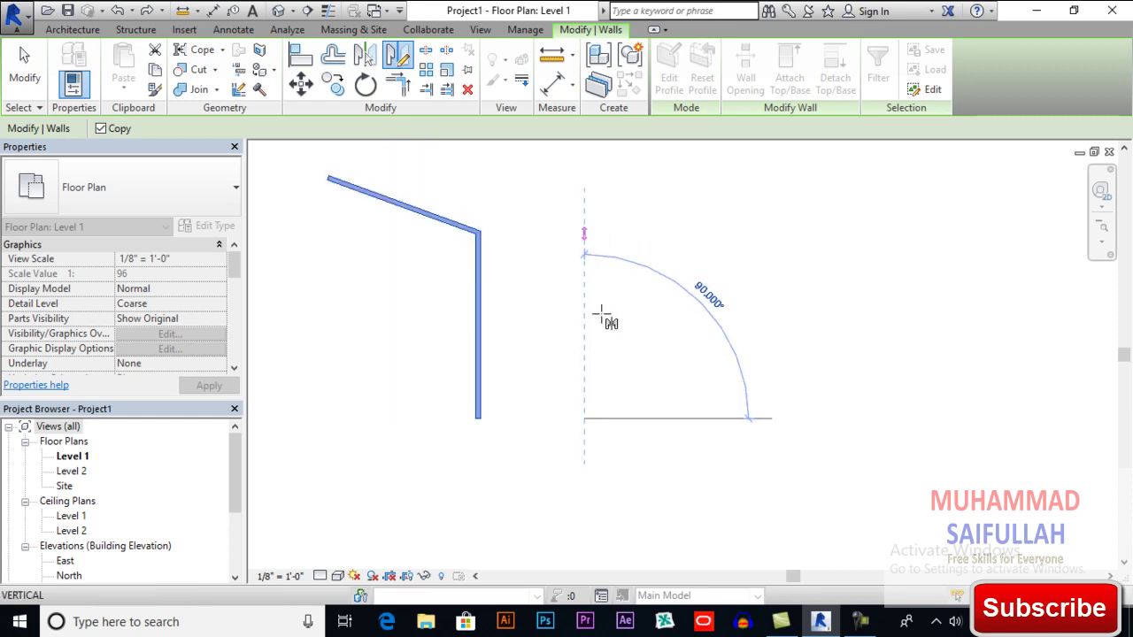
scroll(602, 319, "down", 1)
scroll(592, 233, "down", 1)
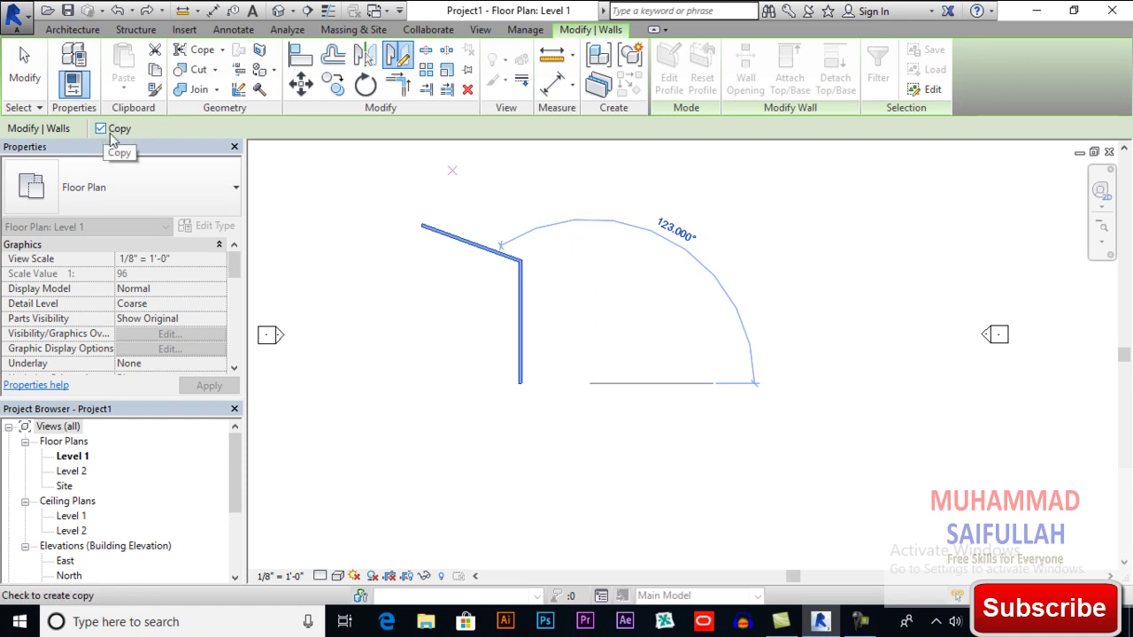
left_click(591, 167)
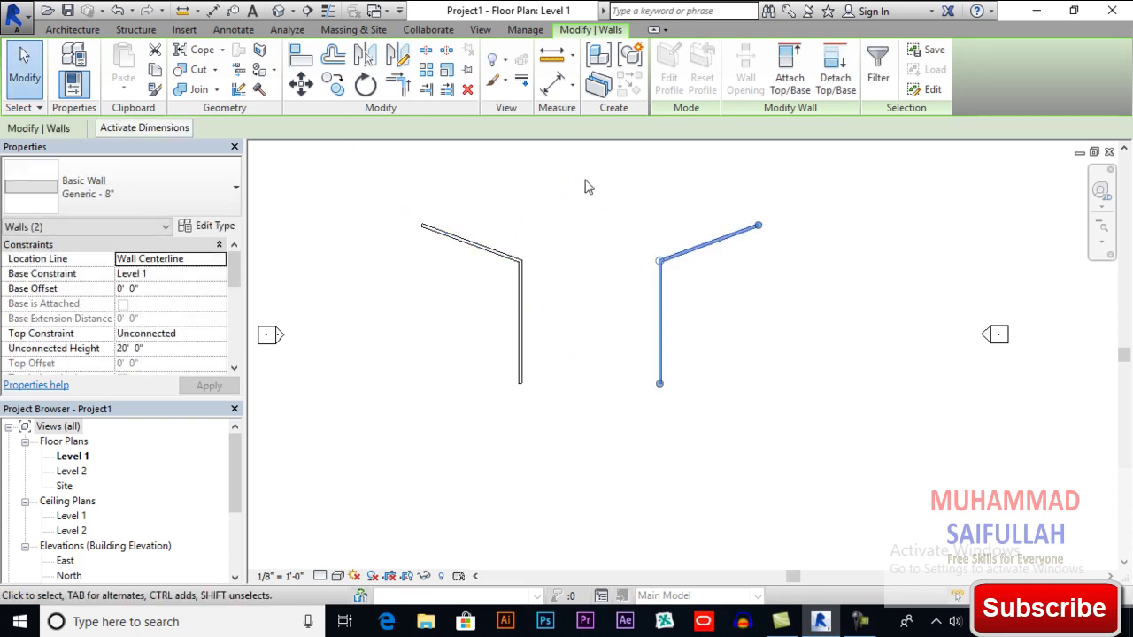
Step: Delete the mirrored copy on the right
left_click(569, 223)
scroll(623, 307, "down", 1)
left_click_drag(775, 209, 614, 334)
key("Delete")
Step: Mirror the original walls across a drawn vertical axis with Copy unticked, then undo the move
left_click_drag(574, 209, 457, 344)
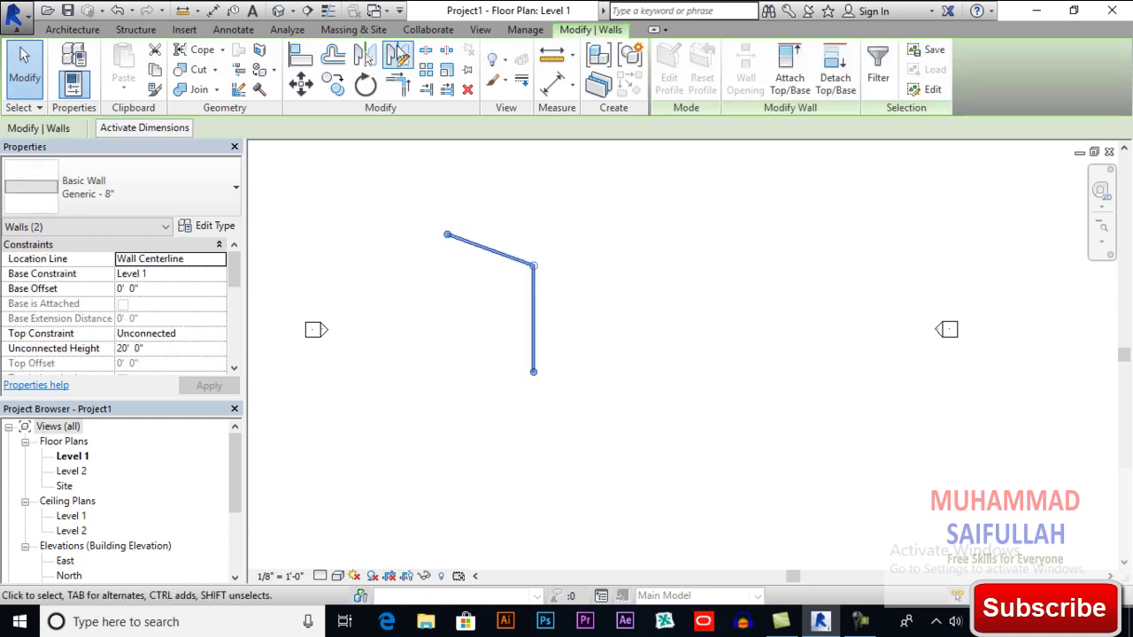
left_click(397, 55)
left_click(101, 128)
left_click(586, 372)
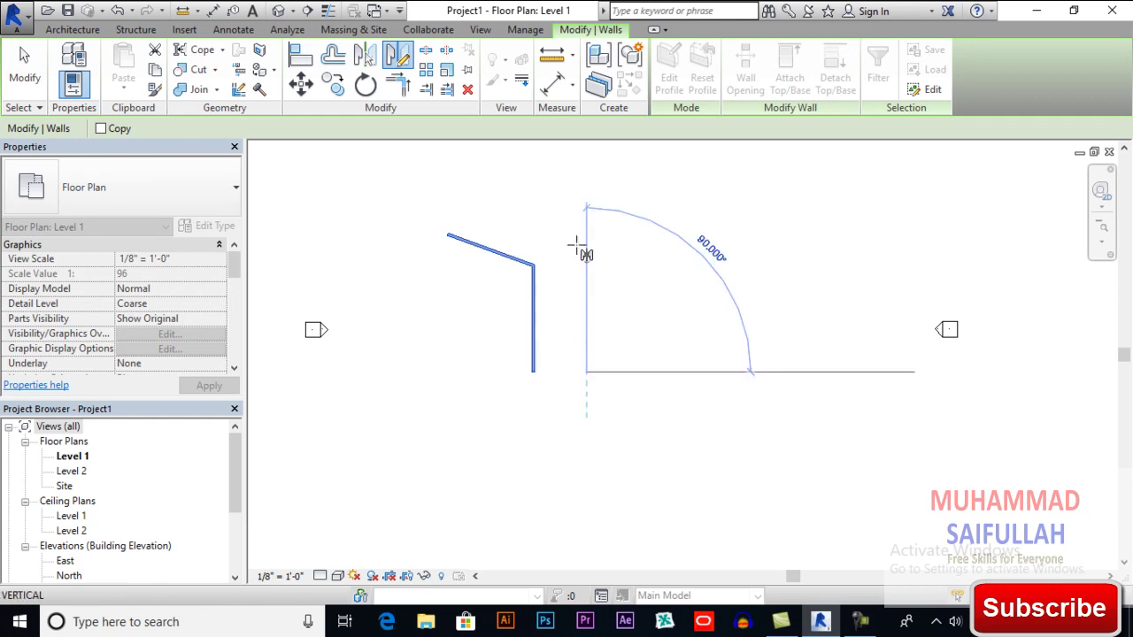
left_click(587, 201)
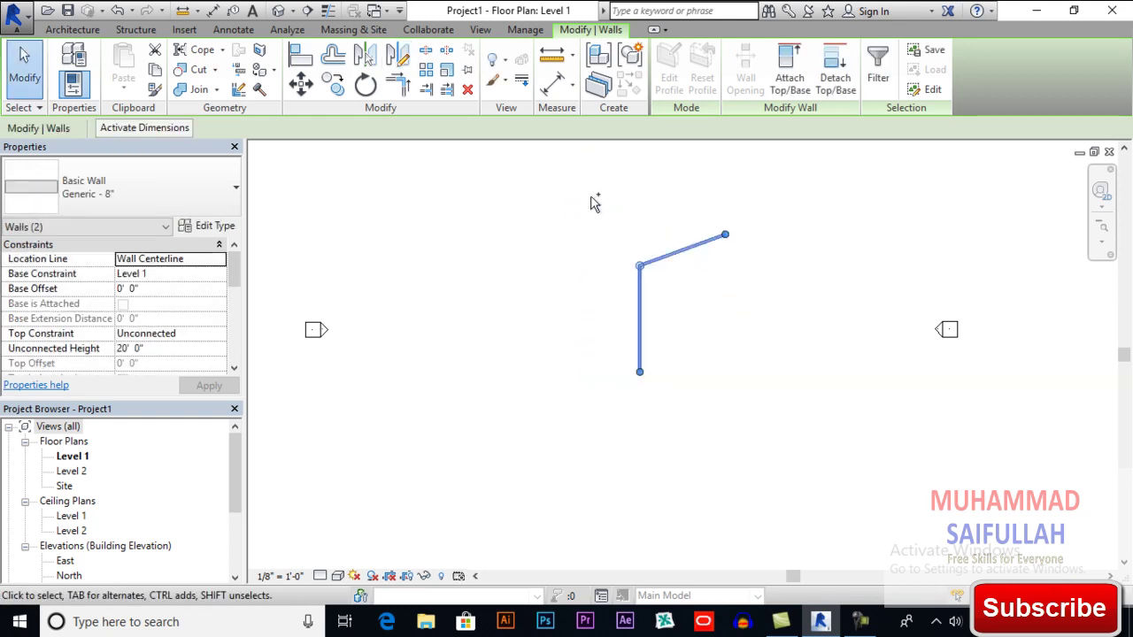
key("ctrl+z")
middle_click_drag(606, 283, 614, 339)
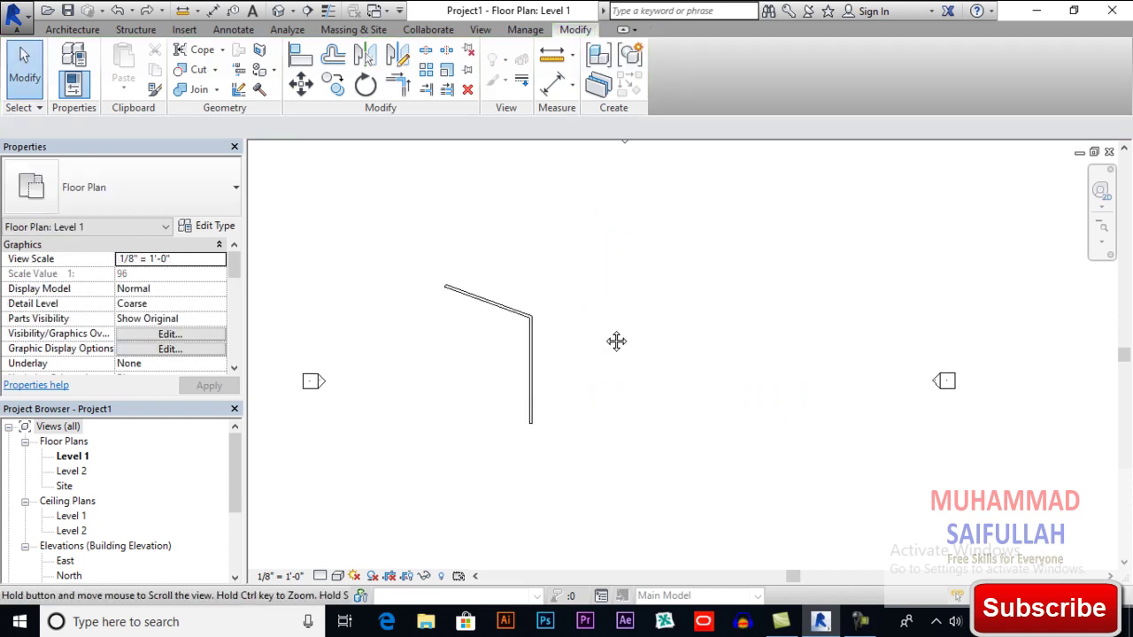